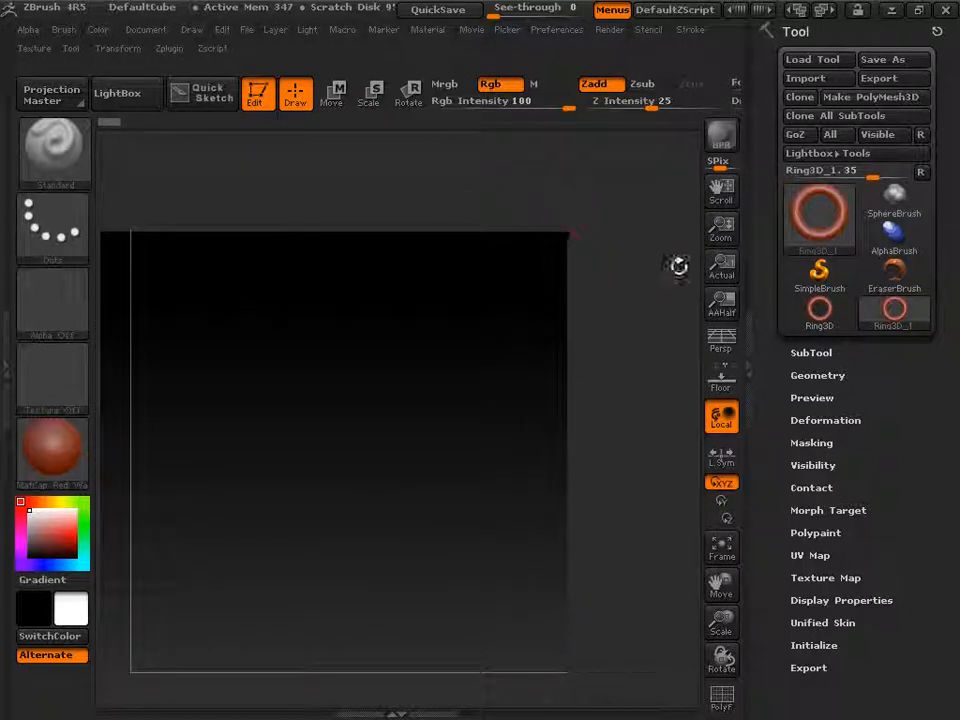
- Pan and zoom the document canvas, and compare it at antialiased half size and actual size
left_click_drag(722, 194, 834, 202)
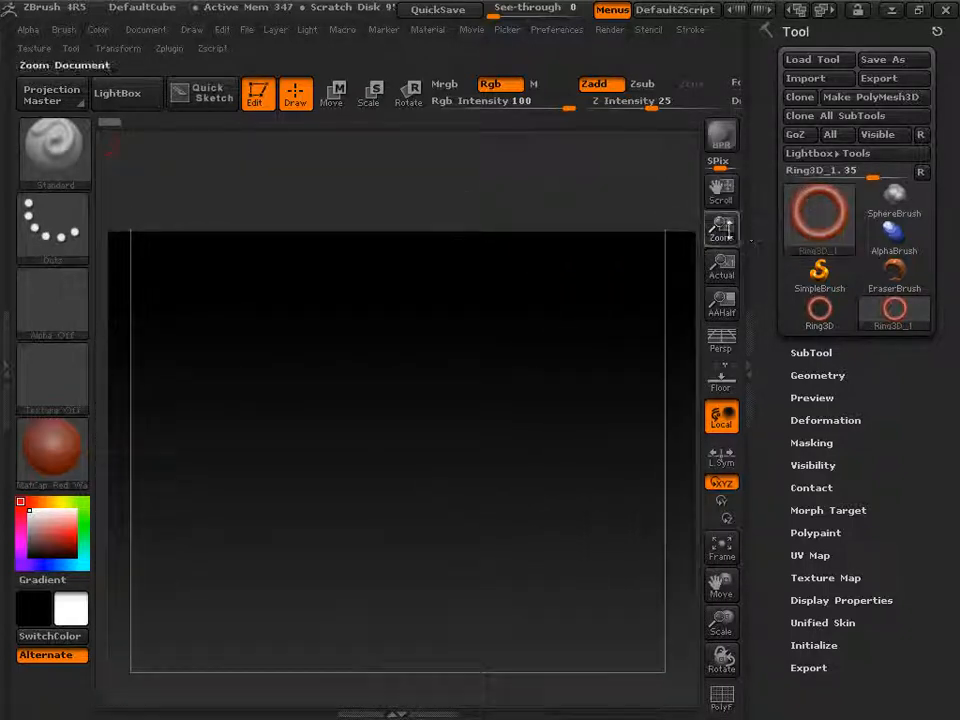
left_click_drag(721, 229, 688, 230)
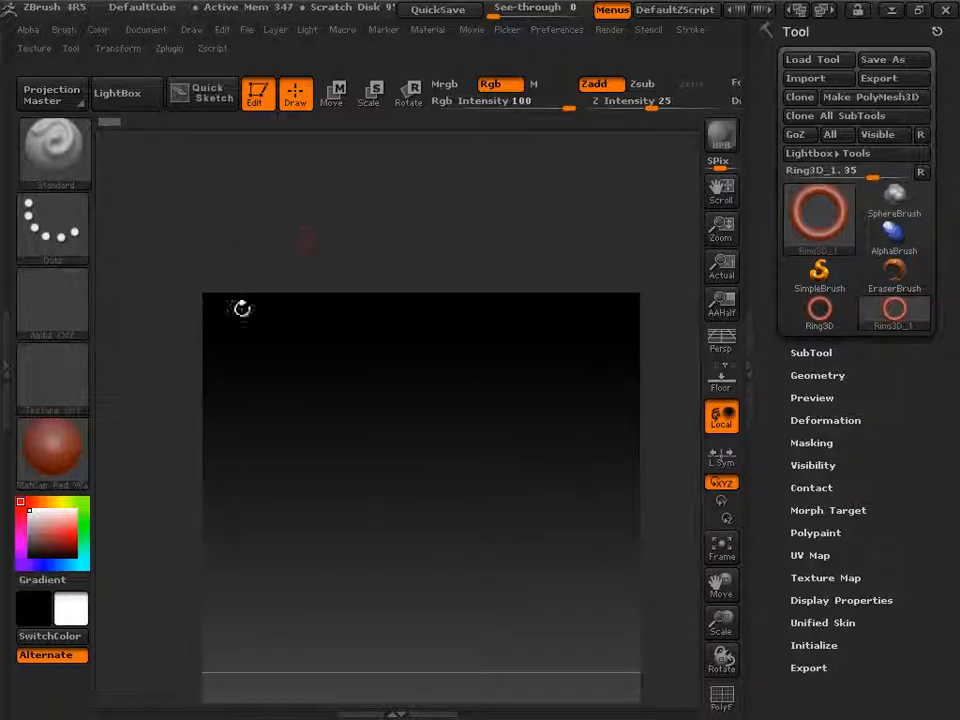
left_click_drag(720, 194, 683, 66)
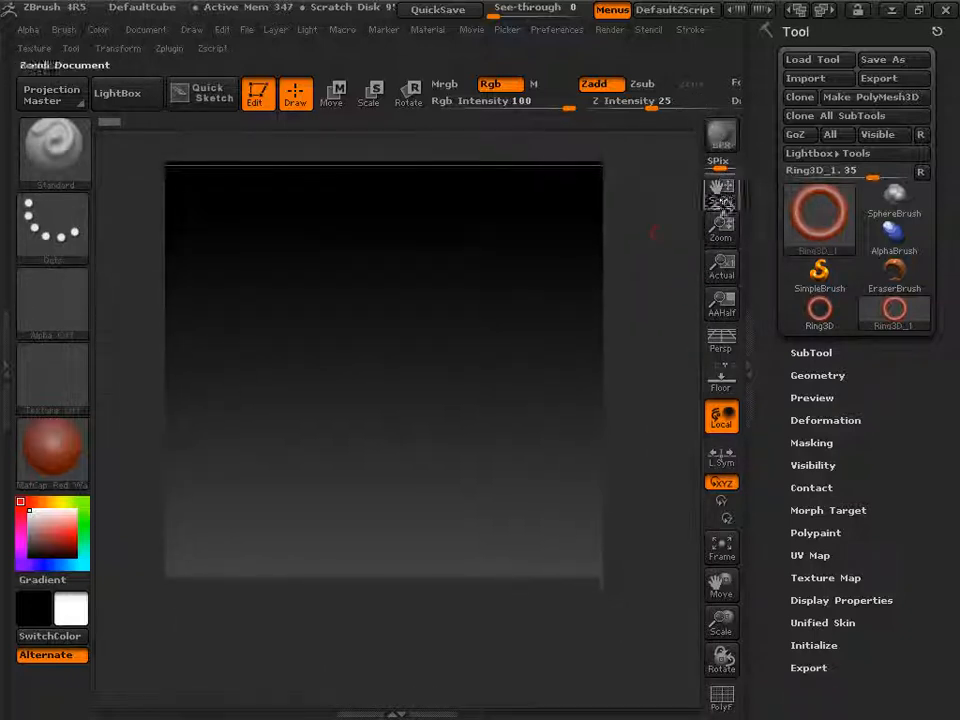
left_click(729, 281)
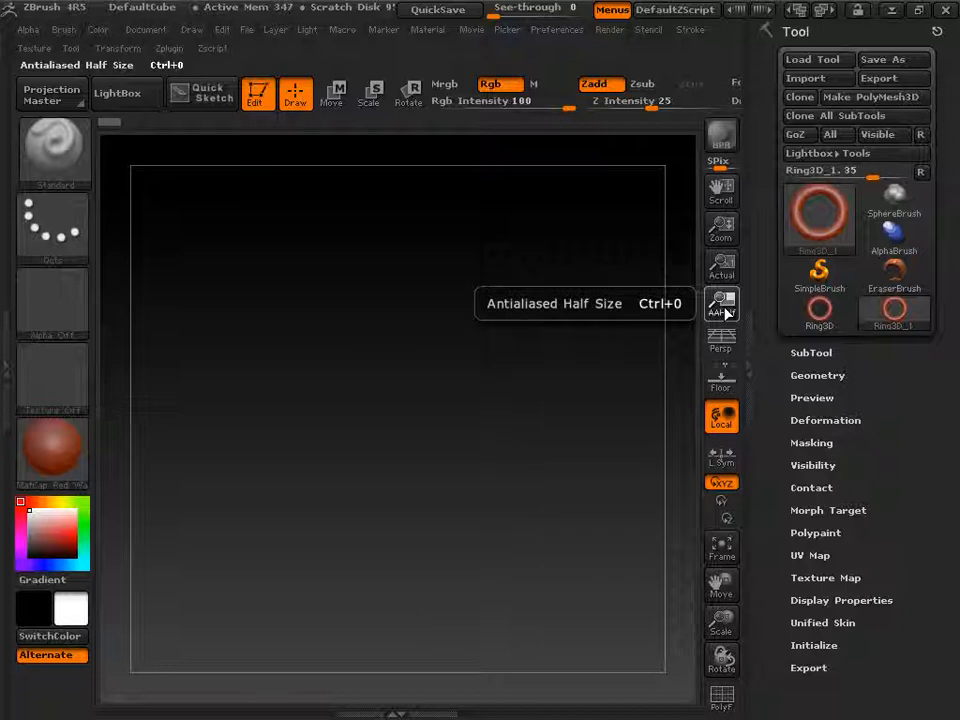
left_click(727, 310)
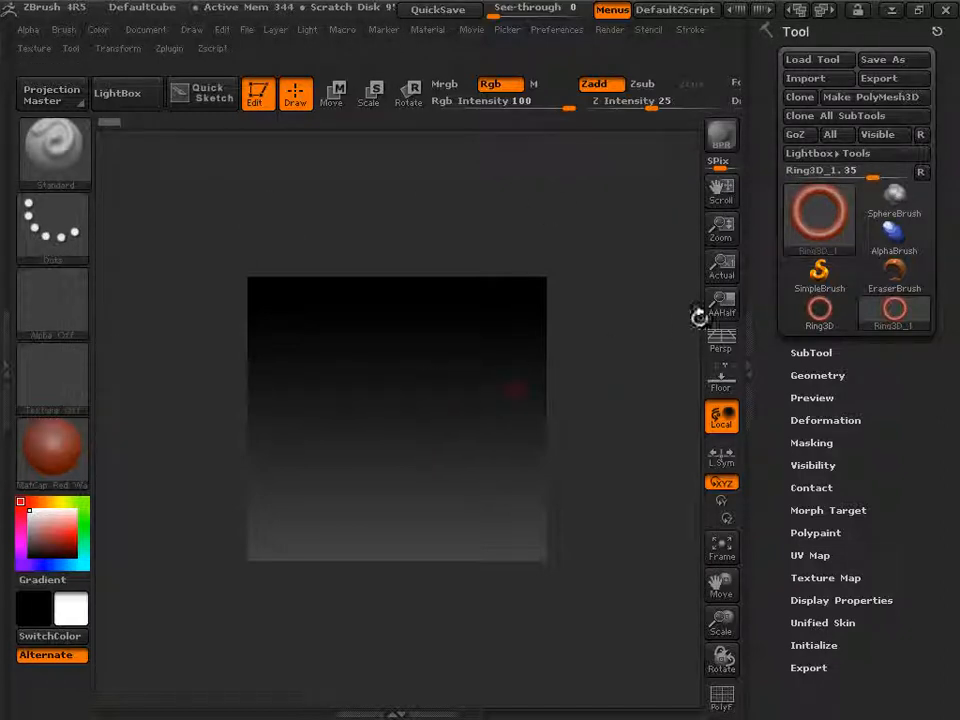
left_click(721, 270)
- Rotate and reposition the ring model until its front faces the viewer
left_click_drag(373, 353, 382, 568)
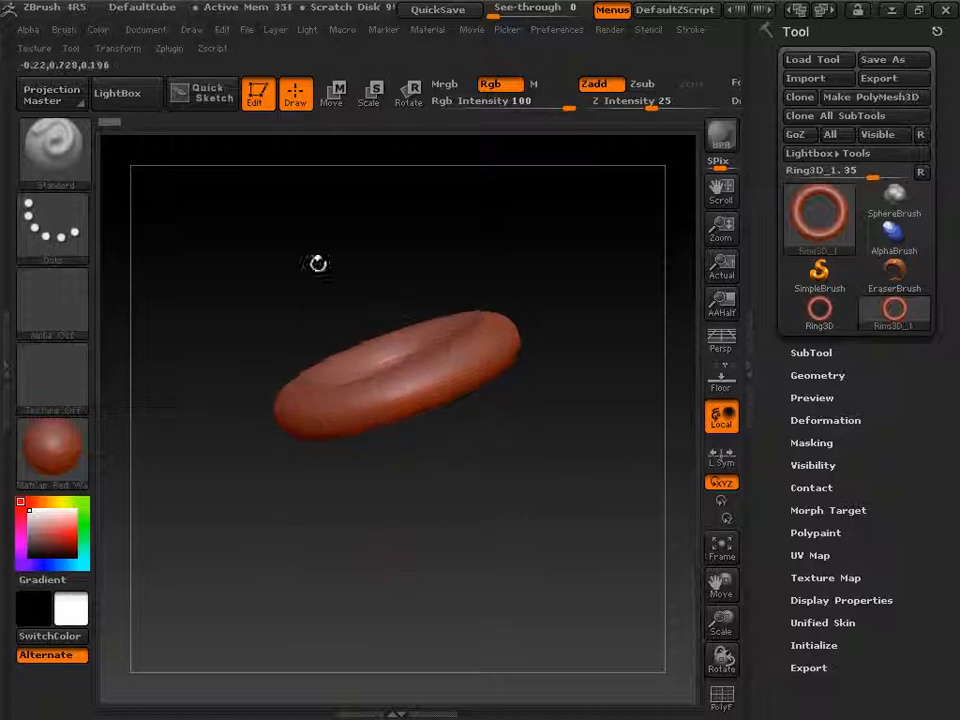
left_click_drag(463, 204, 556, 540)
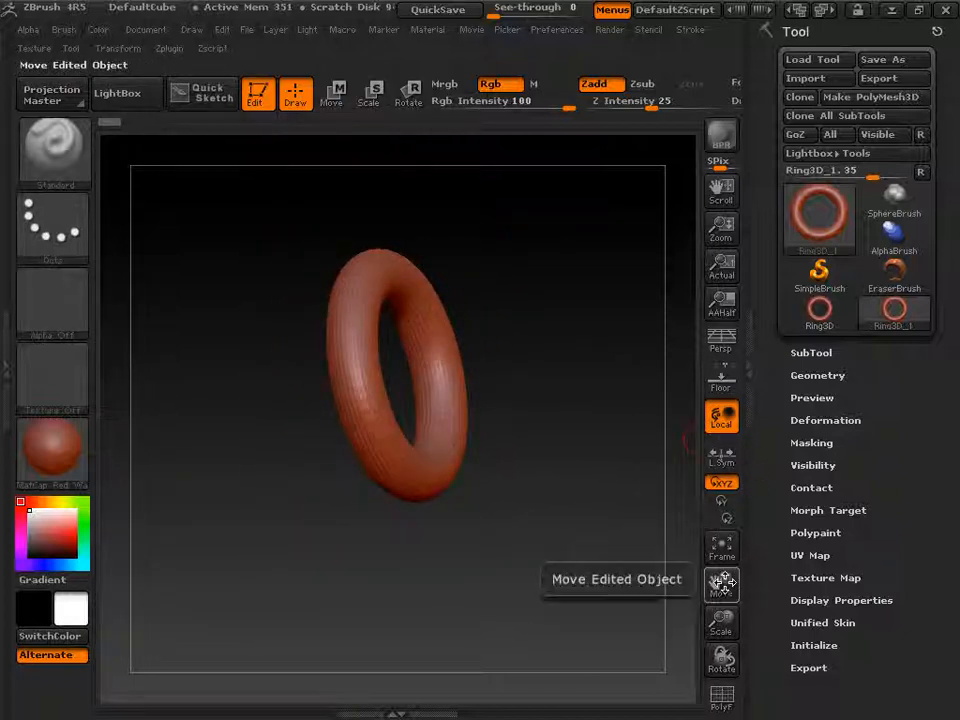
left_click_drag(721, 583, 728, 623)
left_click_drag(628, 493, 583, 501)
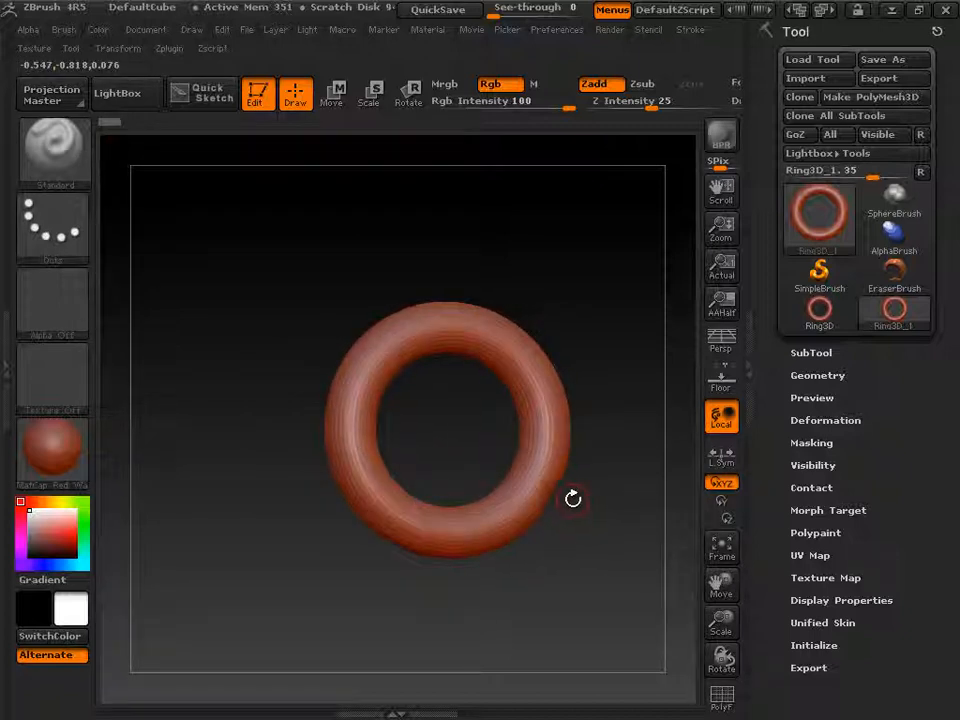
- Check the target resolution note in Notepad, and reinitialize ZBrush to clear the ring scene
key("alt+Tab")
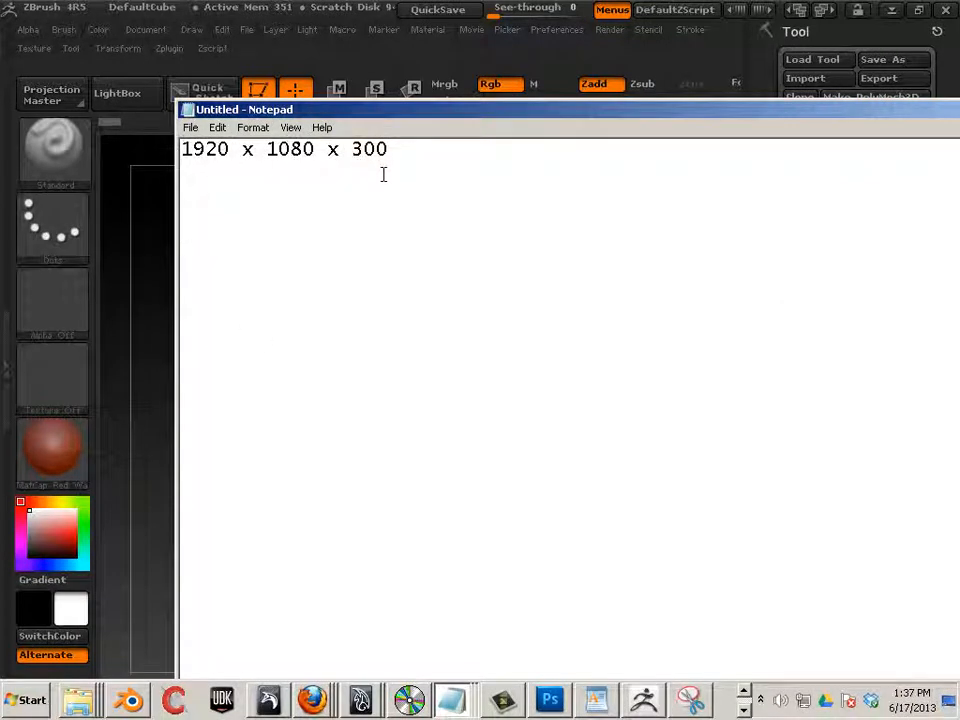
left_click(392, 57)
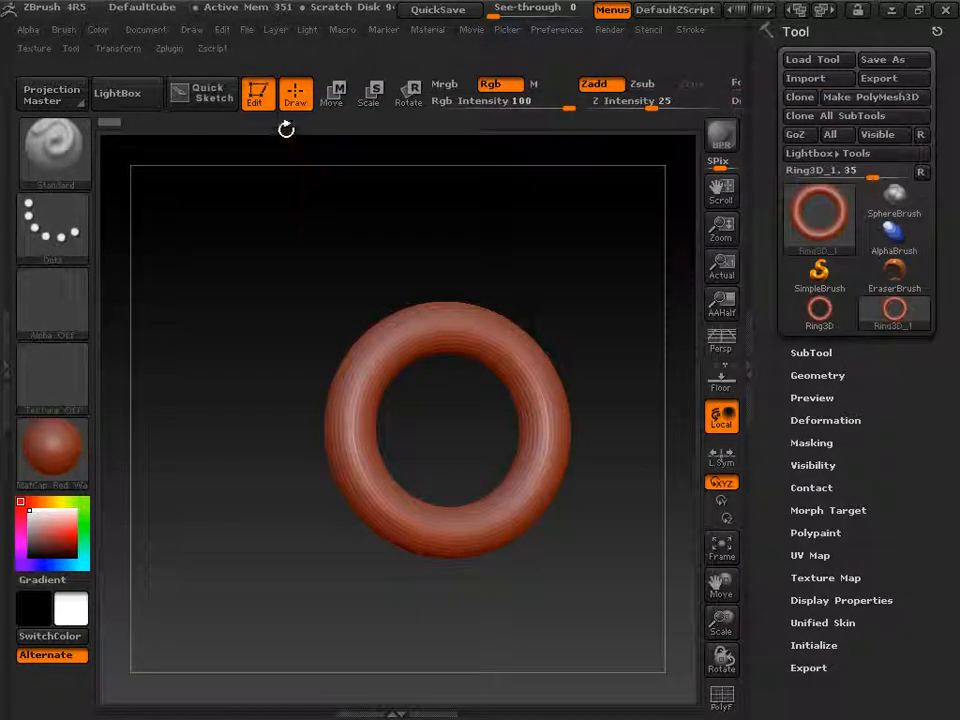
left_click(556, 30)
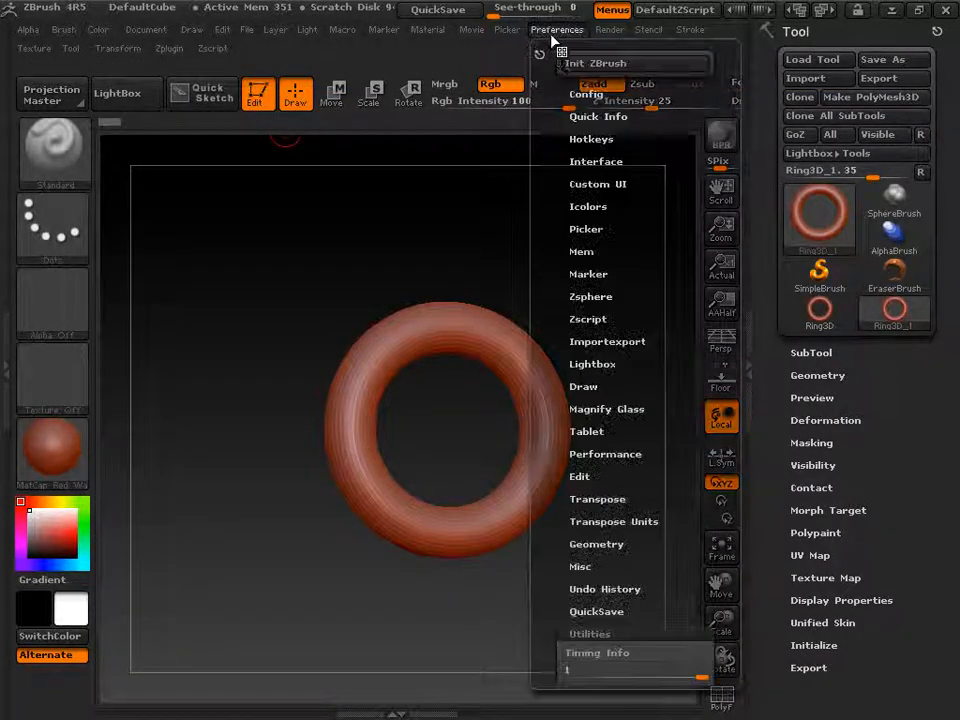
left_click(592, 70)
left_click(528, 414)
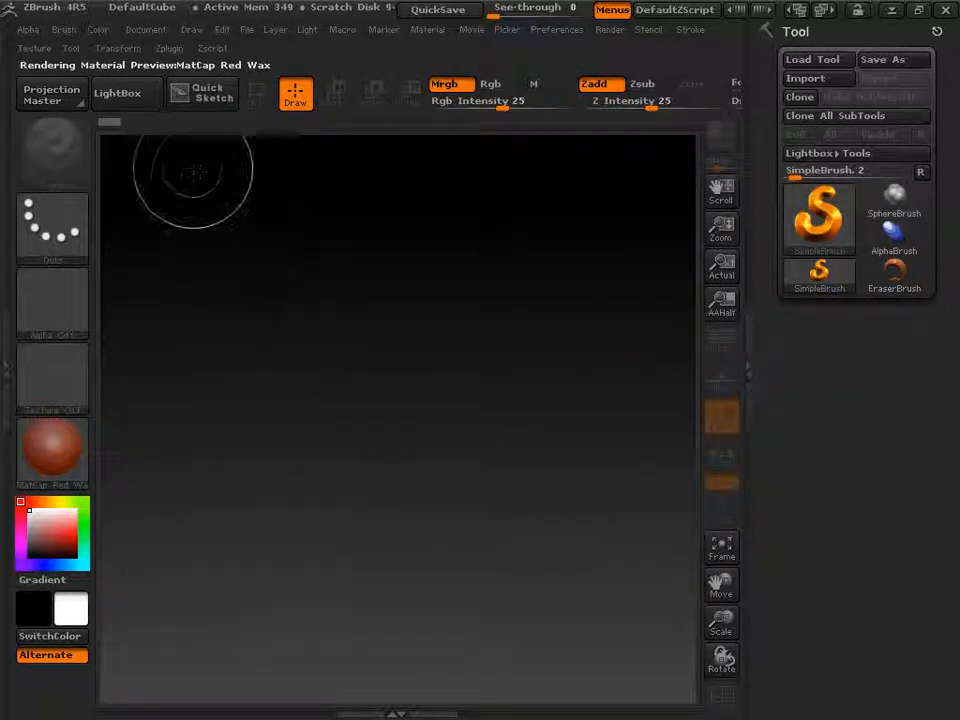
- Turn off proportional document sizing and enter a document width of 1920 and height of 1080
left_click(142, 30)
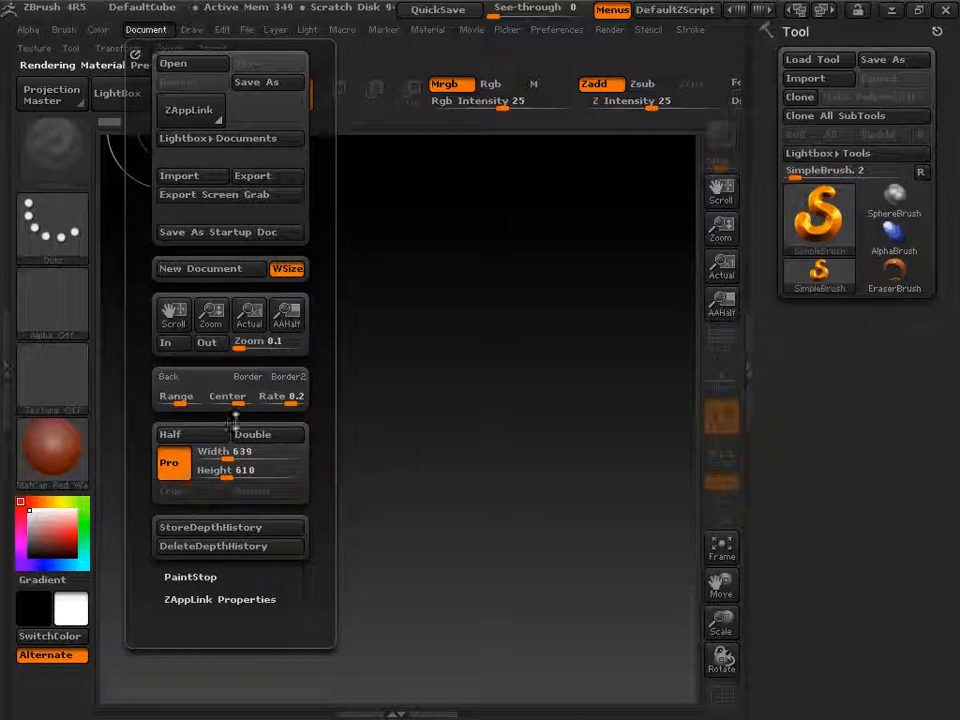
left_click(172, 463)
left_click(210, 452)
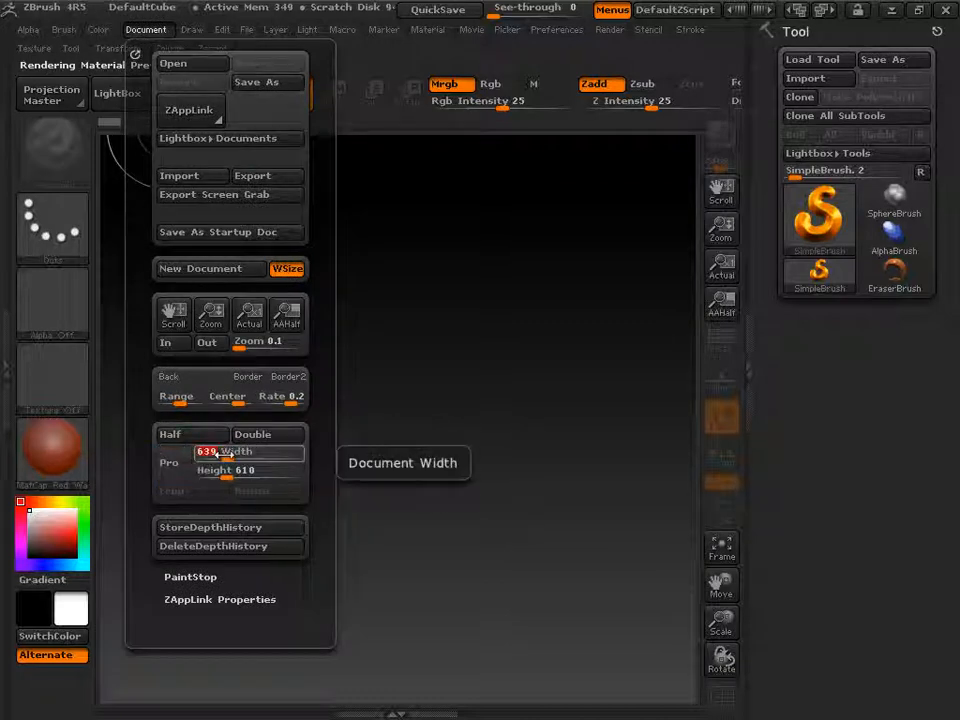
type("192")
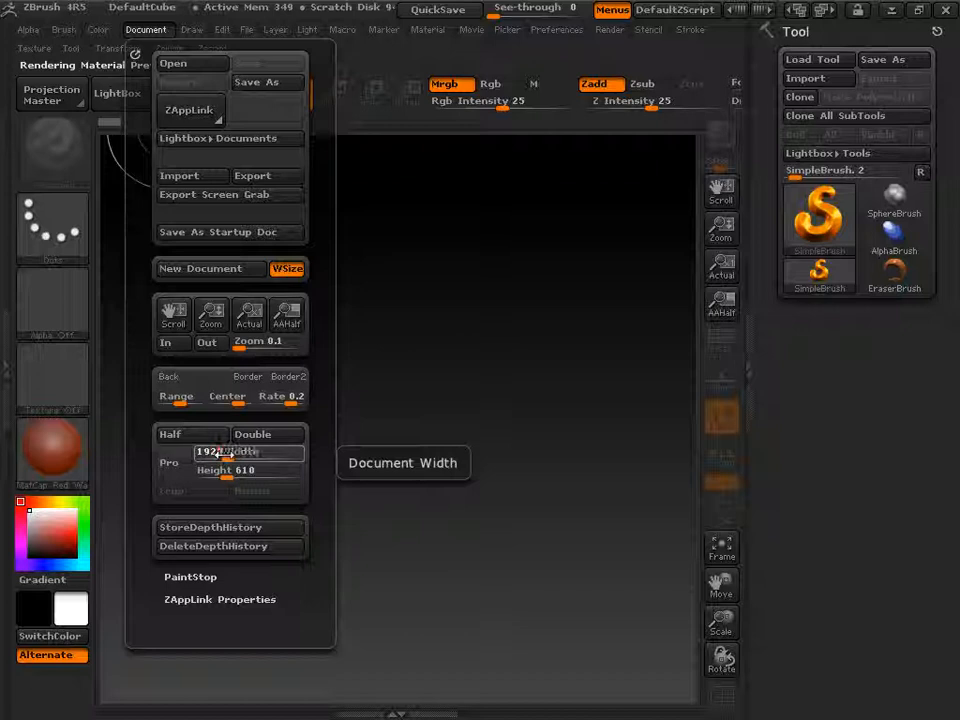
type("0")
left_click(249, 466)
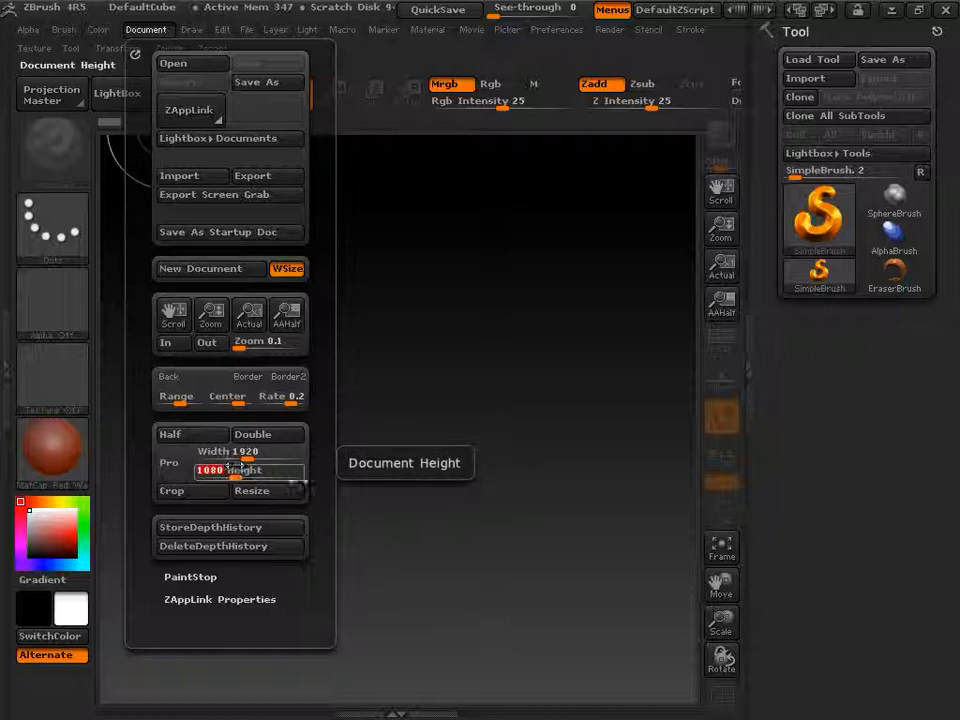
- Switch to Photoshop and create a new 1920 x 1080 pixel document at 72 pixels/inch
key("alt+Tab")
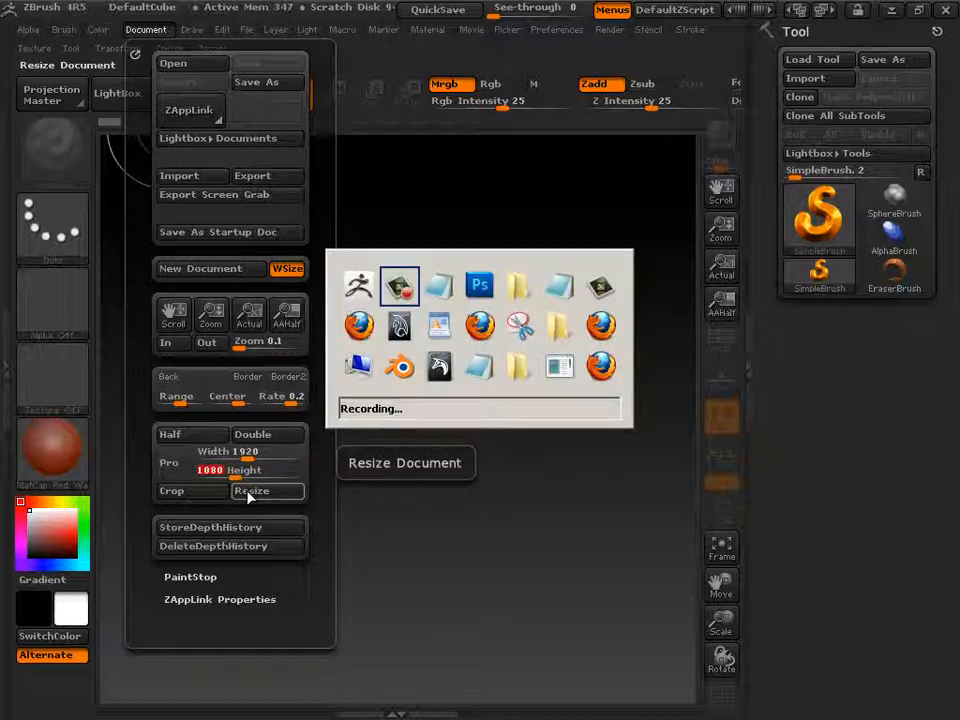
key("Tab")
key("Tab")
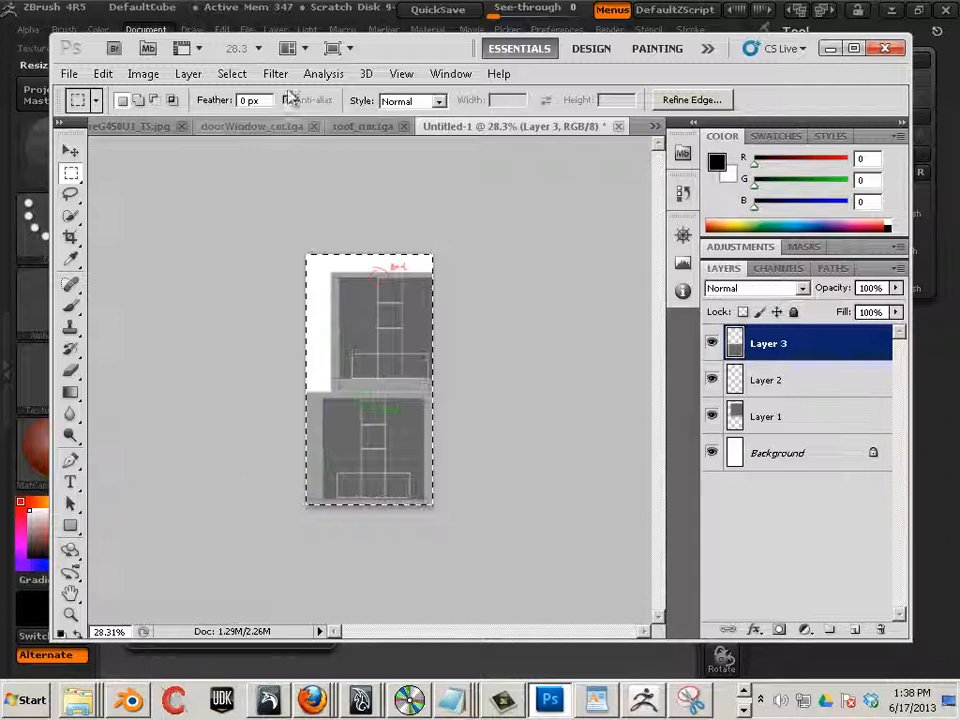
left_click(69, 74)
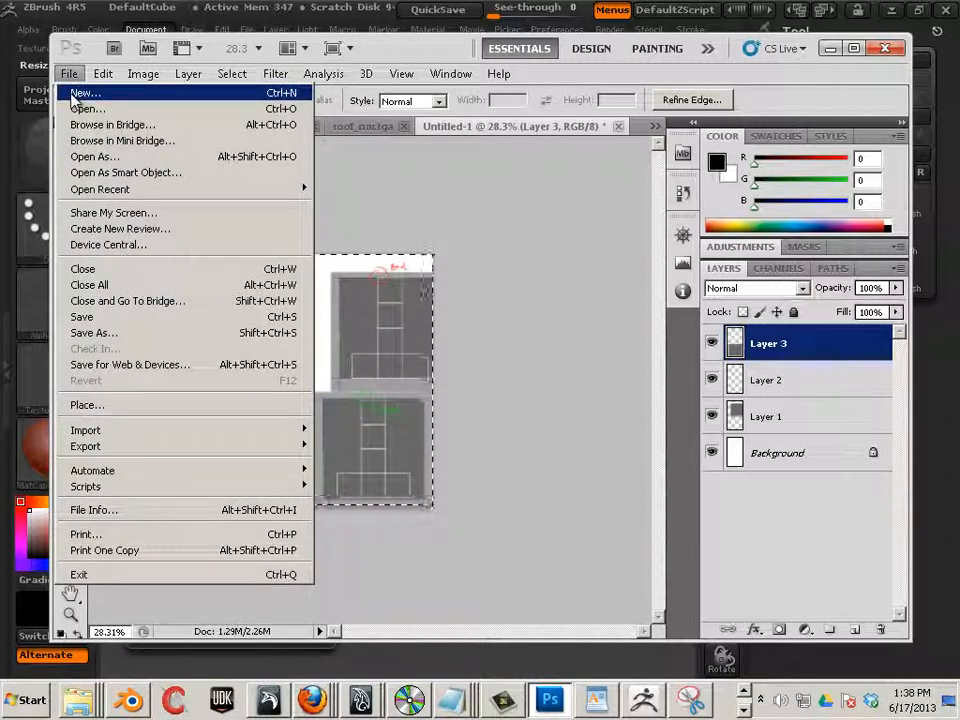
left_click(72, 93)
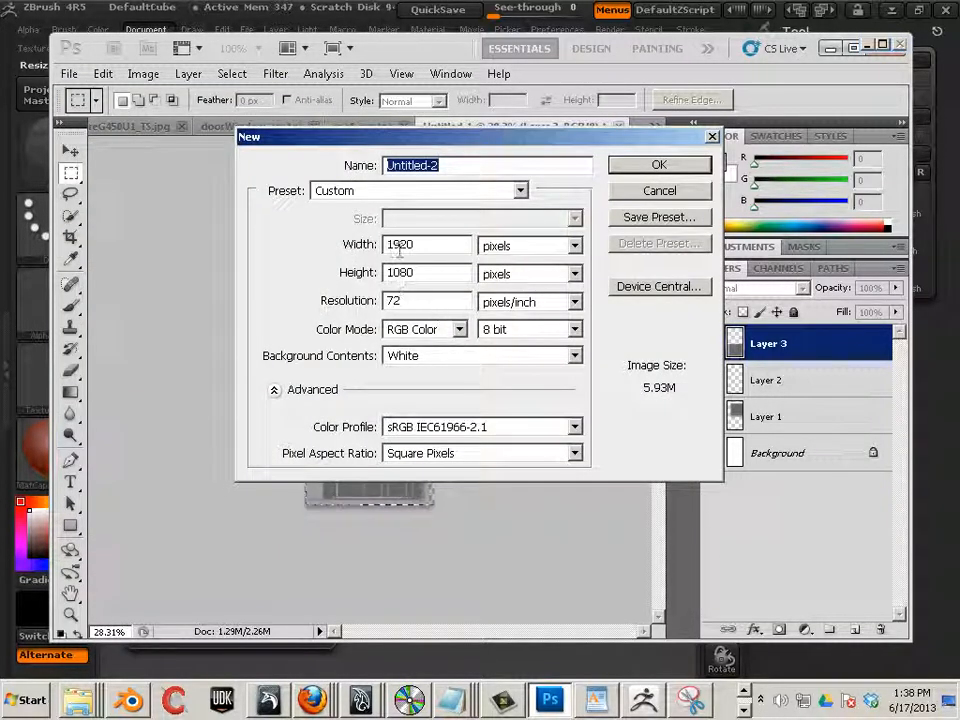
left_click(418, 302)
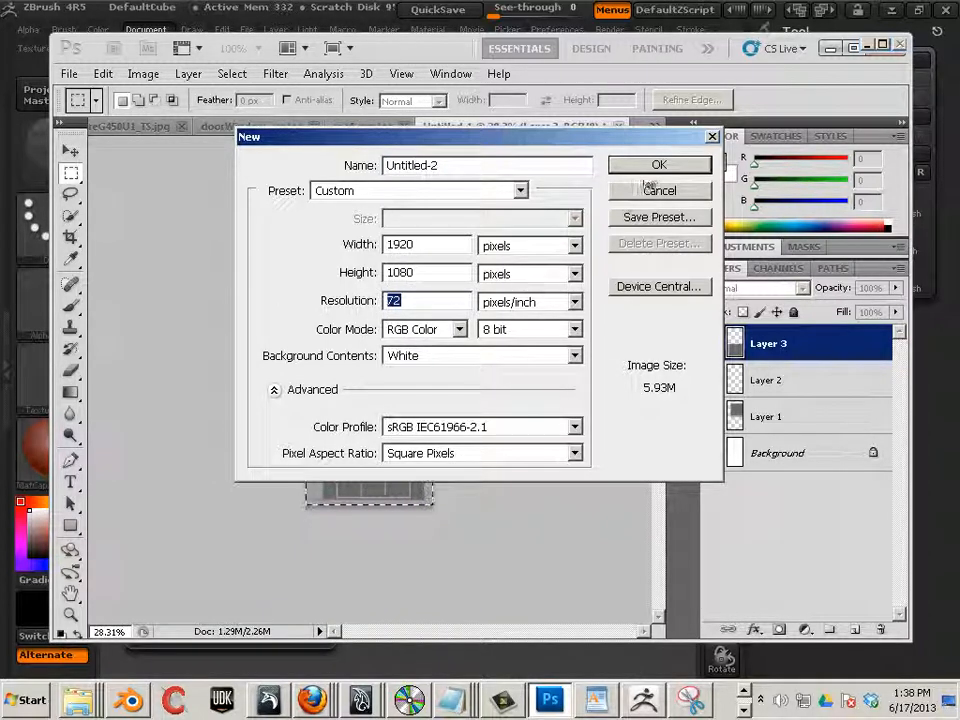
left_click(655, 166)
- Enter an image resolution of 300 pixels/inch with resampling on, and read the recalculated pixel width and height
left_click(150, 74)
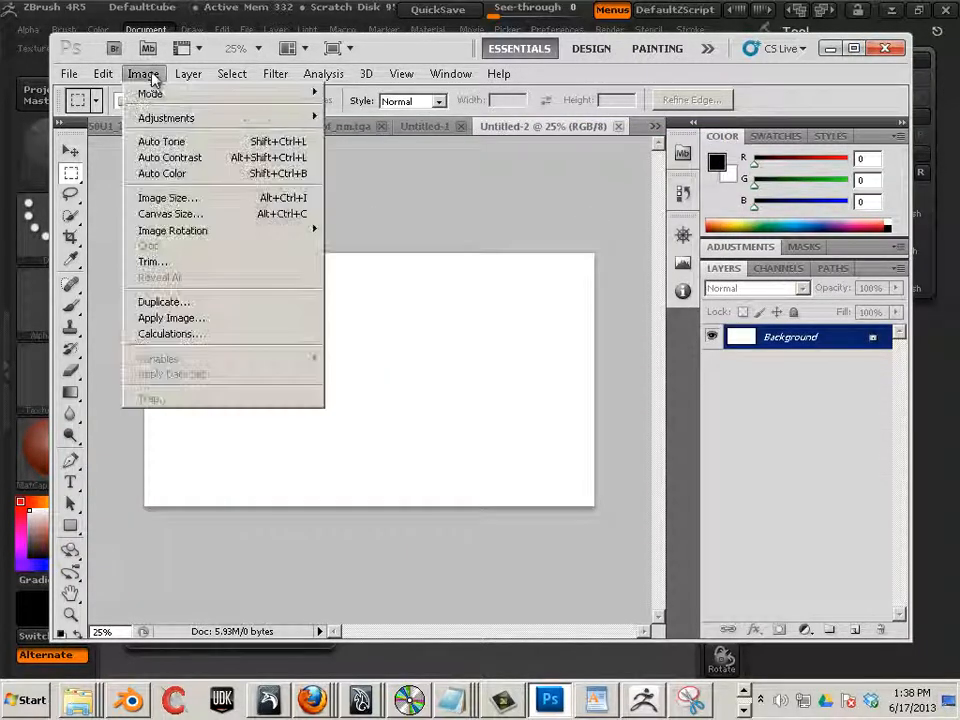
left_click(178, 194)
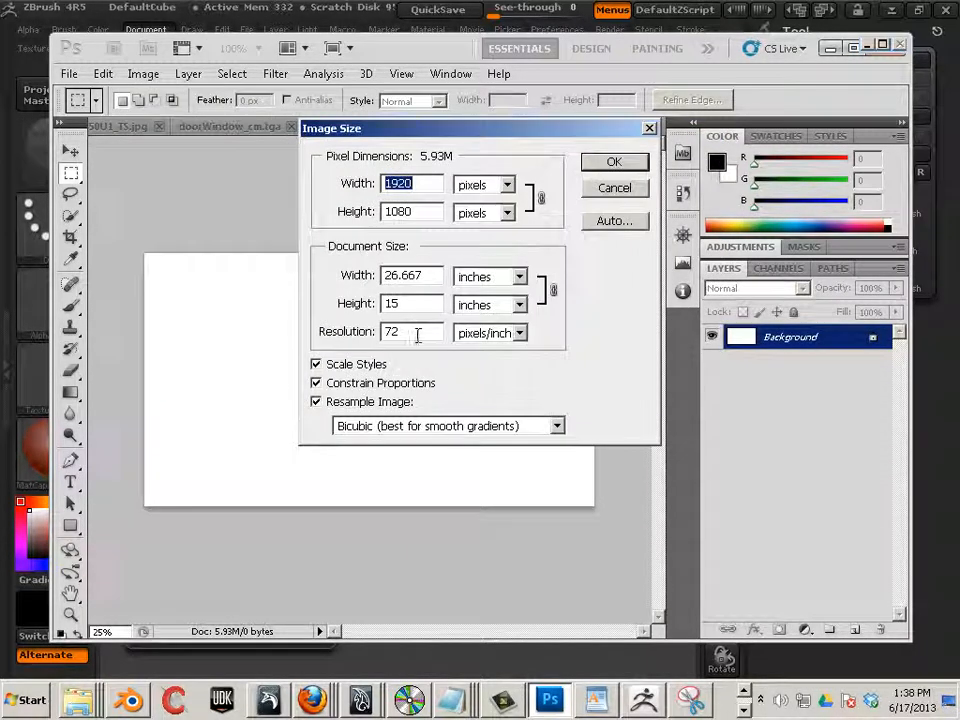
left_click_drag(417, 335, 345, 340)
type("20")
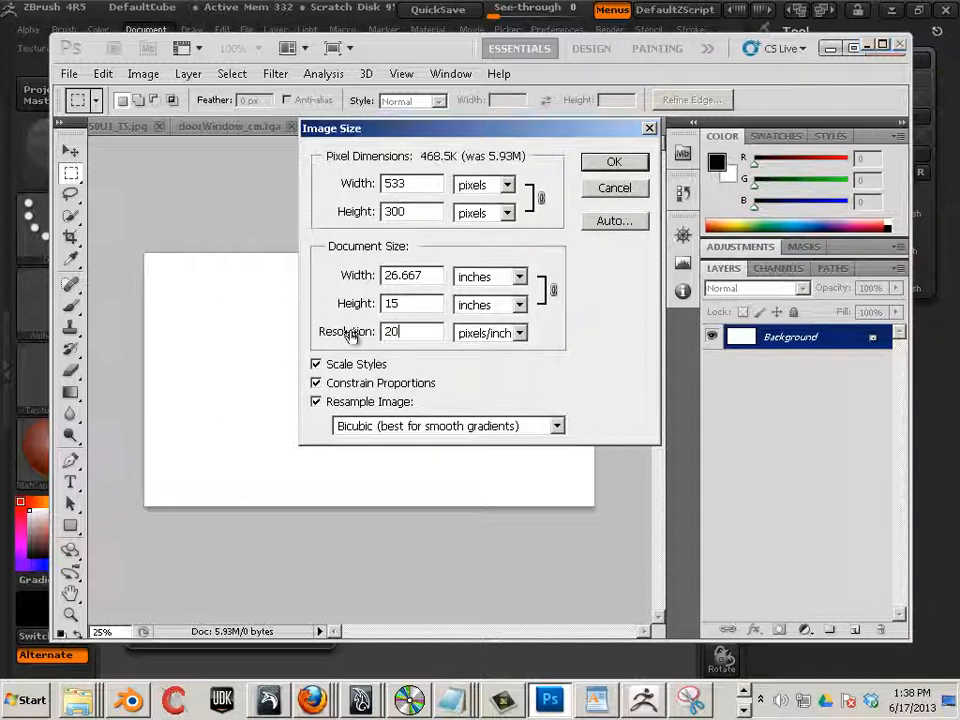
type("0")
key("BackSpace")
key("BackSpace")
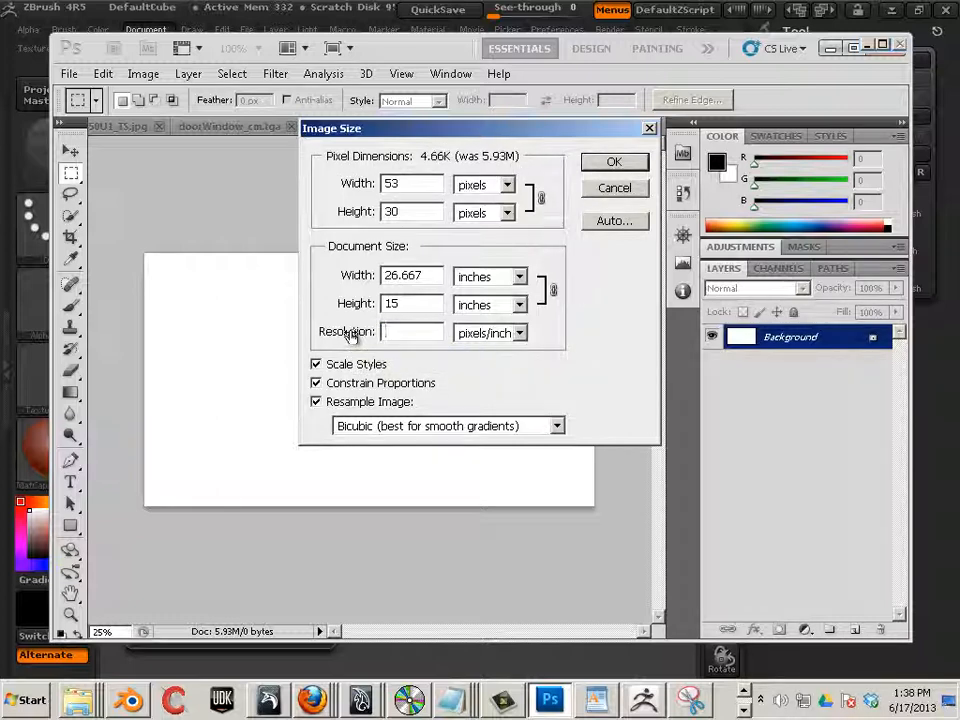
type("300")
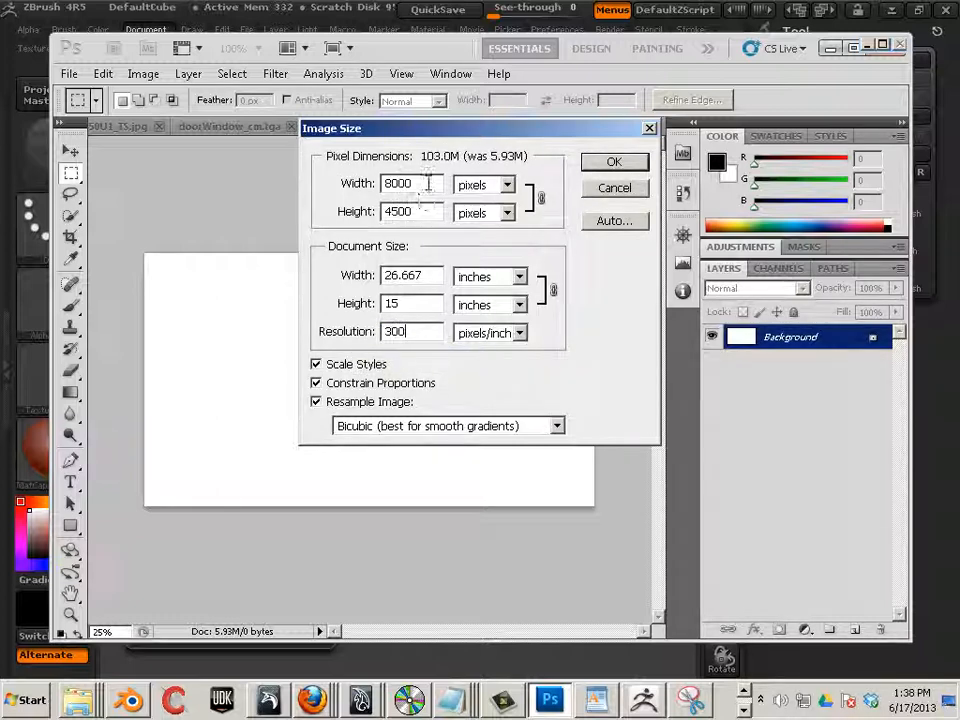
double_click(428, 183)
double_click(418, 211)
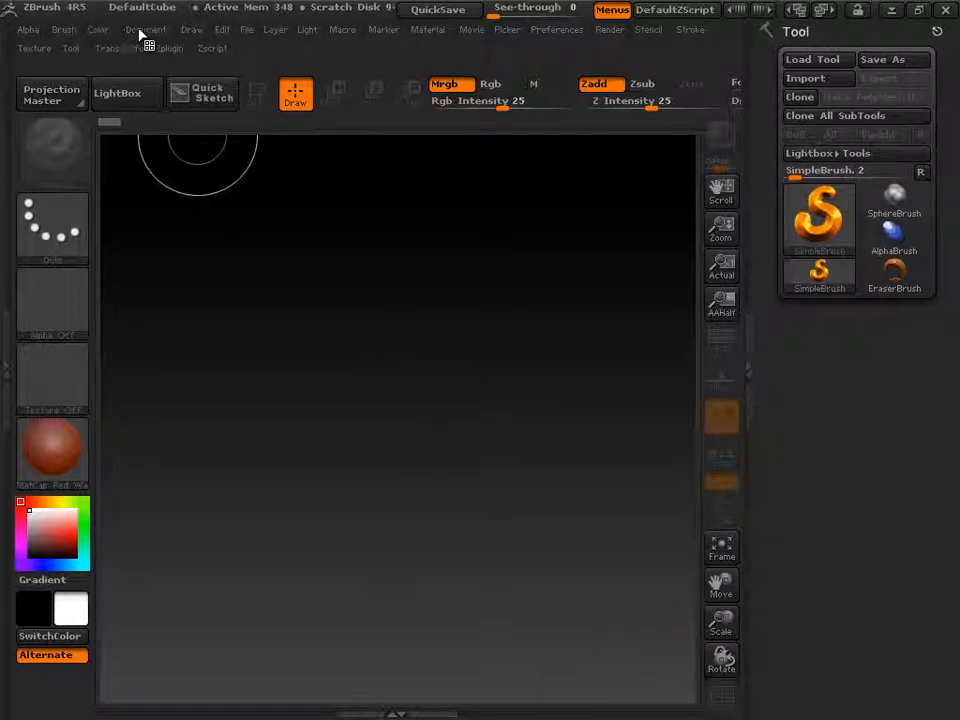
- Return to ZBrush and resize the document to a width of 8000 and a height of 4500
left_click(145, 30)
left_click(229, 453)
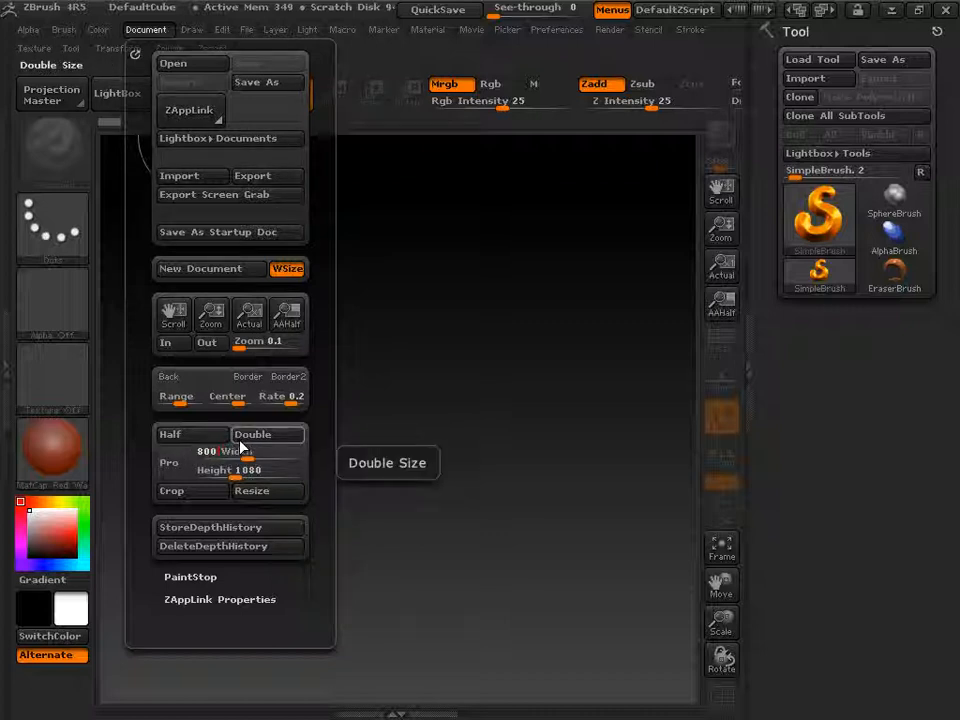
type("8000")
key("Tab")
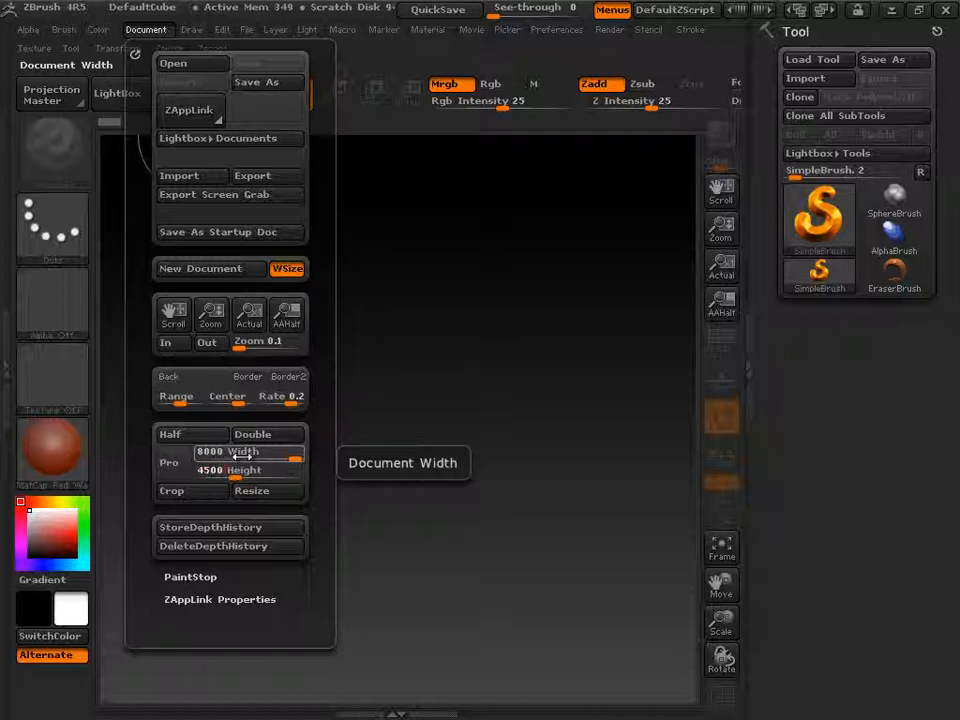
left_click(276, 491)
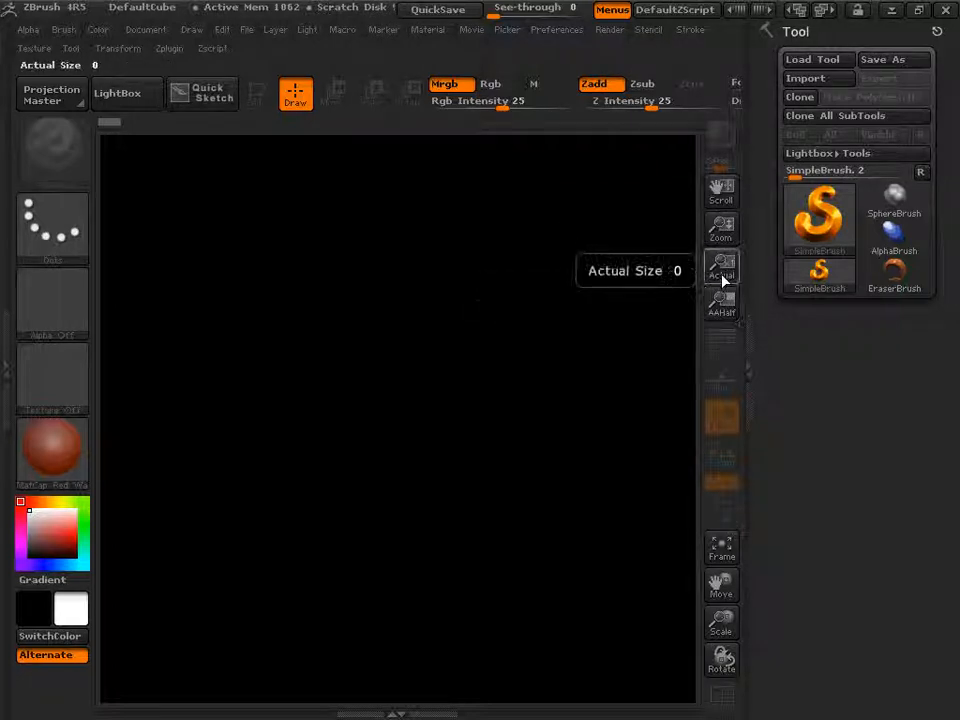
- Load the ZSketch facial anatomy head from the LightBox tools and draw it upright on the canvas, nearly filling its height
mouse_move(721, 230)
left_mouse_down()
mouse_move(707, 158)
mouse_move(700, 197)
mouse_move(696, 126)
mouse_move(718, 239)
left_mouse_up()
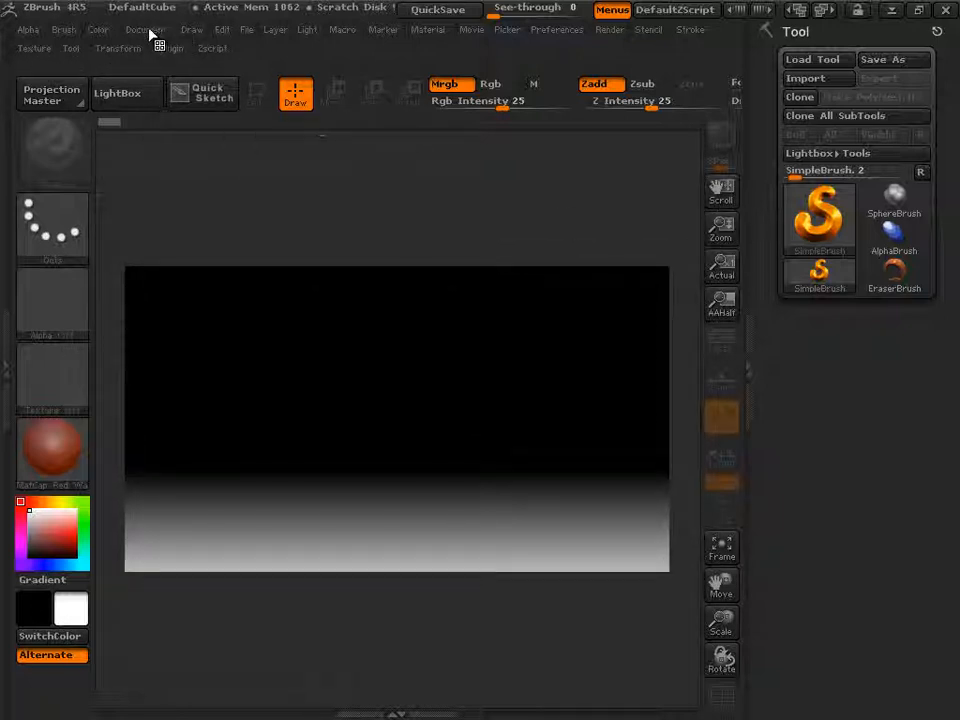
left_click(122, 104)
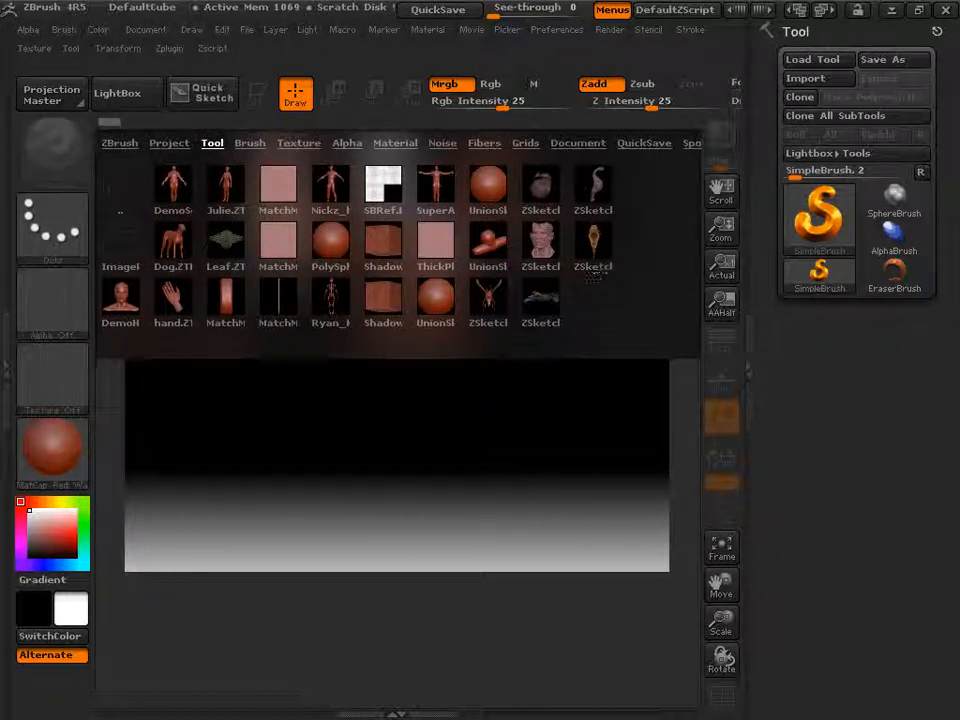
double_click(544, 244)
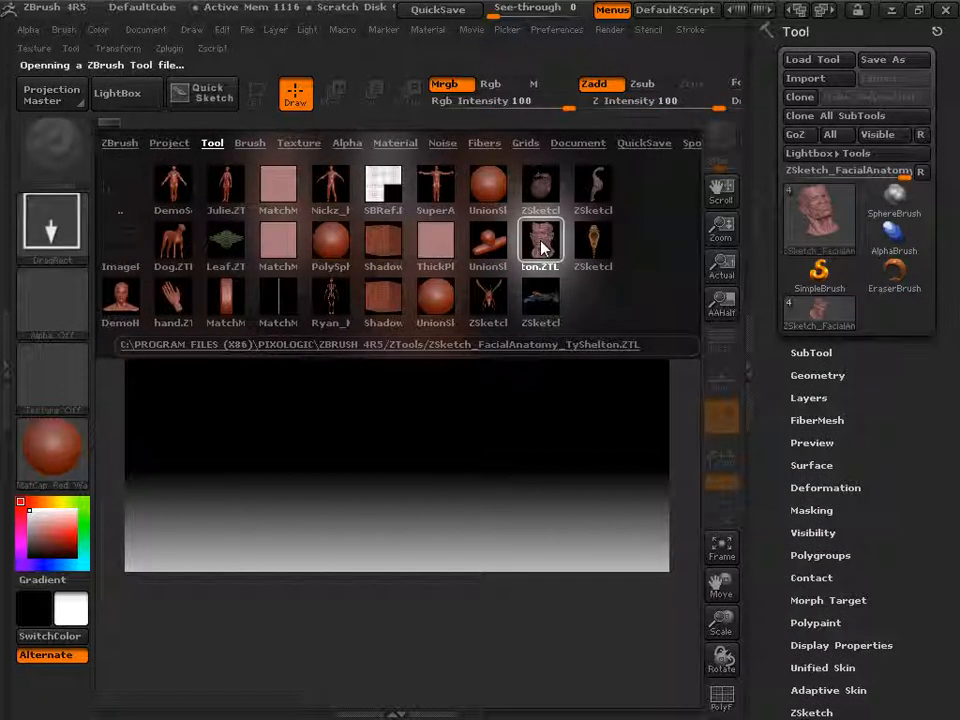
left_click(117, 93)
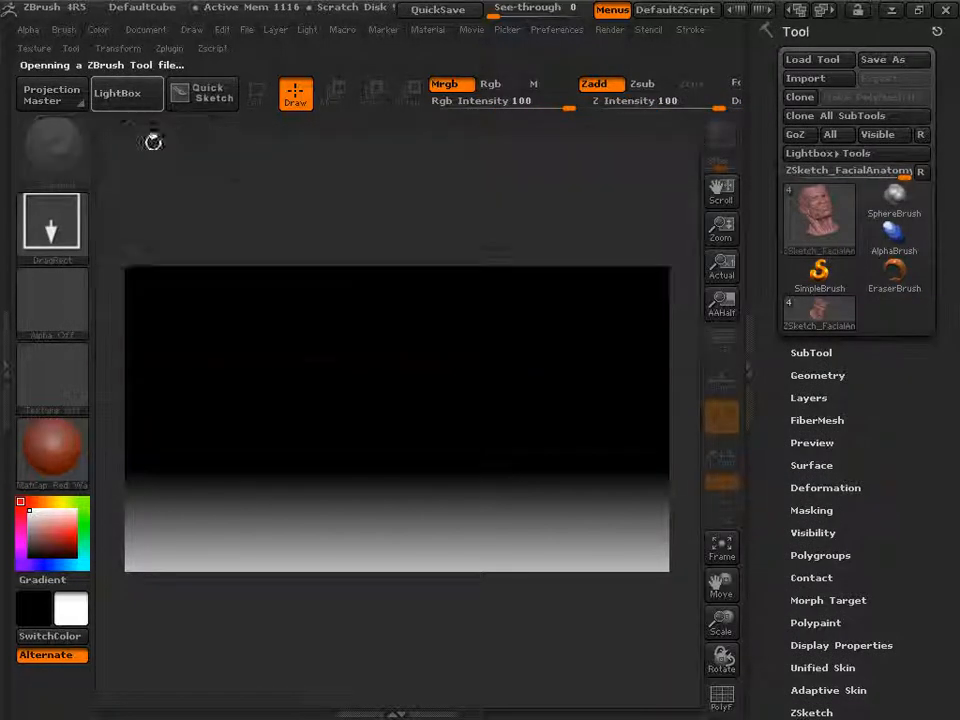
mouse_move(410, 425)
left_mouse_down()
mouse_move(392, 612)
mouse_move(379, 611)
mouse_move(382, 595)
left_mouse_up()
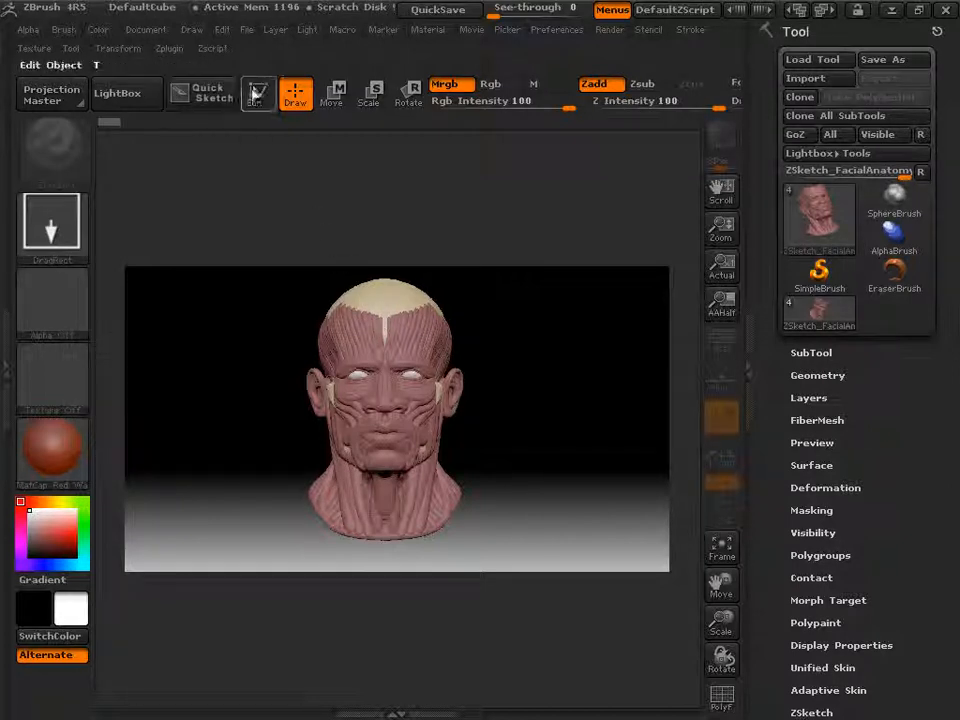
- Put the head into Edit mode and export the document to the Desktop as the Photoshop file "ZBrush Document", replacing the existing file
key("t")
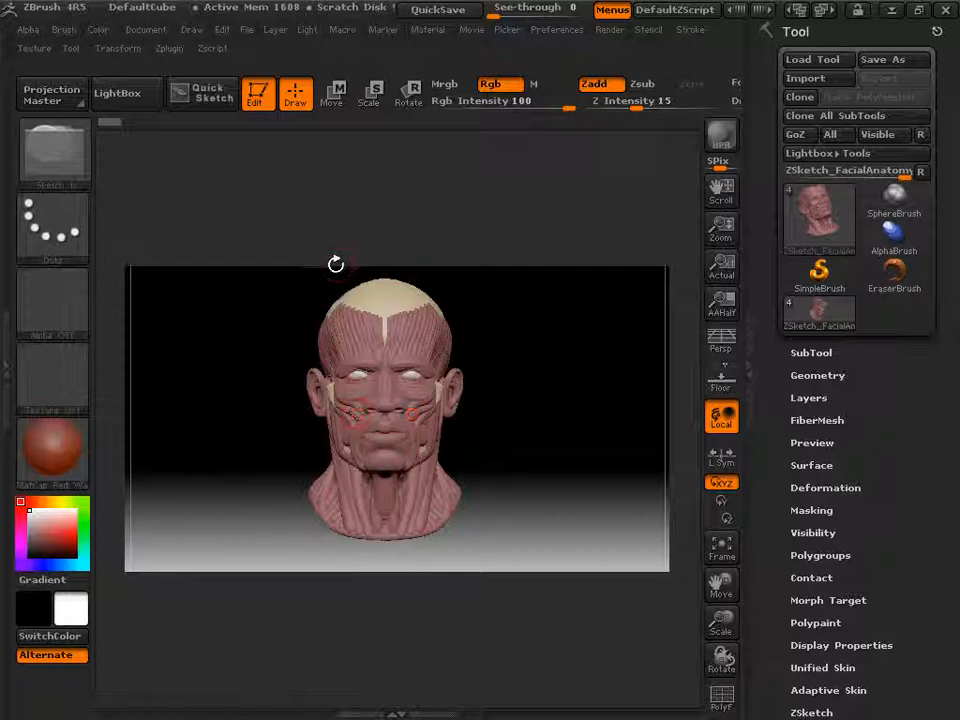
left_click(140, 33)
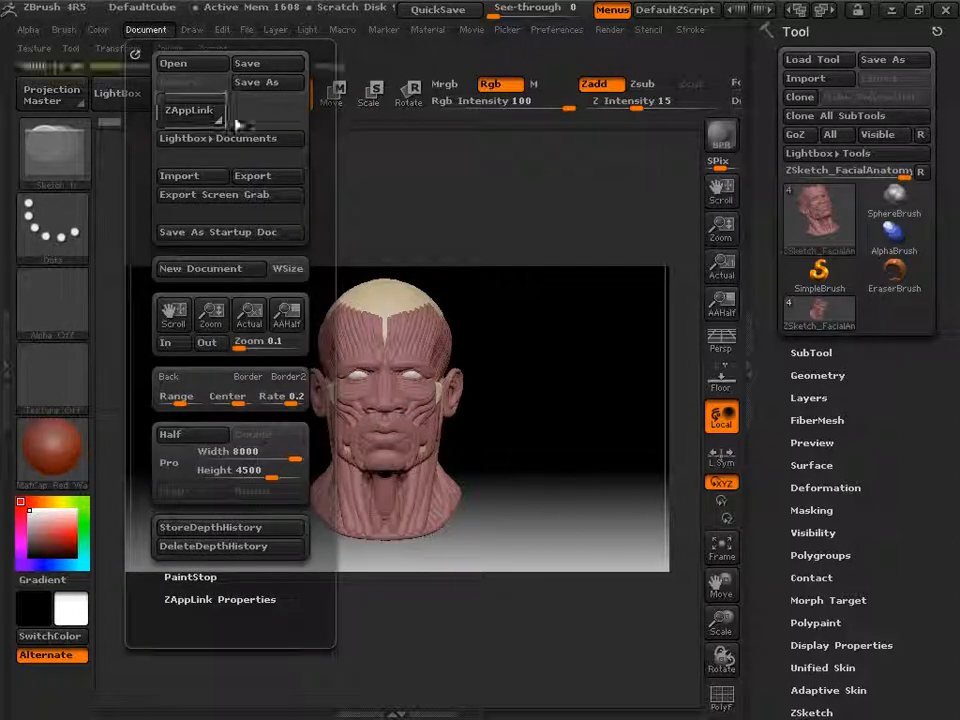
left_click(251, 176)
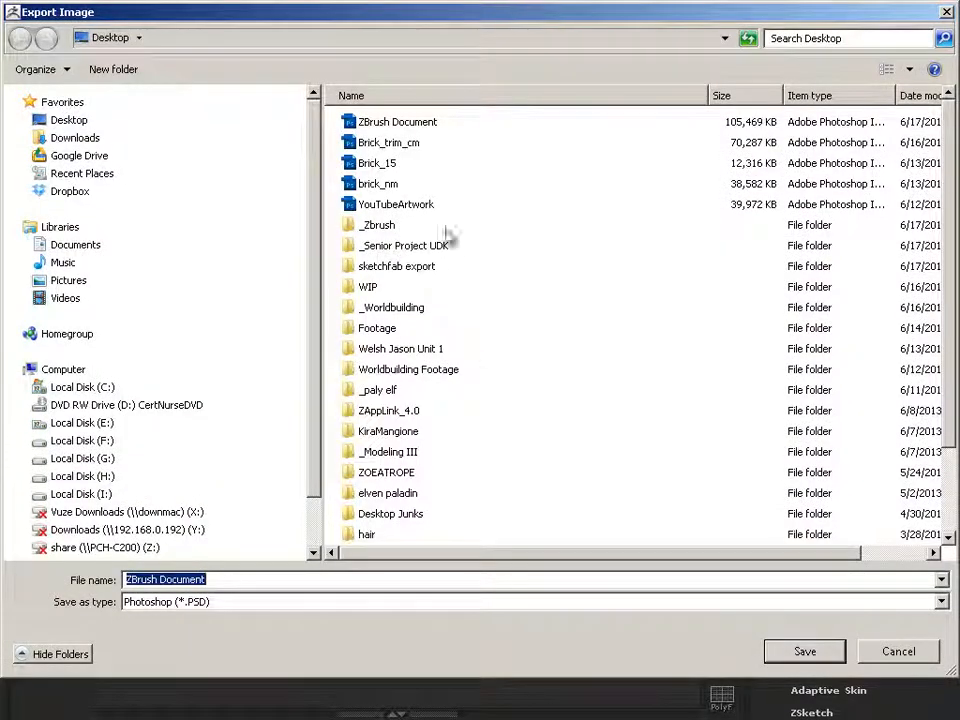
left_click(420, 122)
left_click(804, 651)
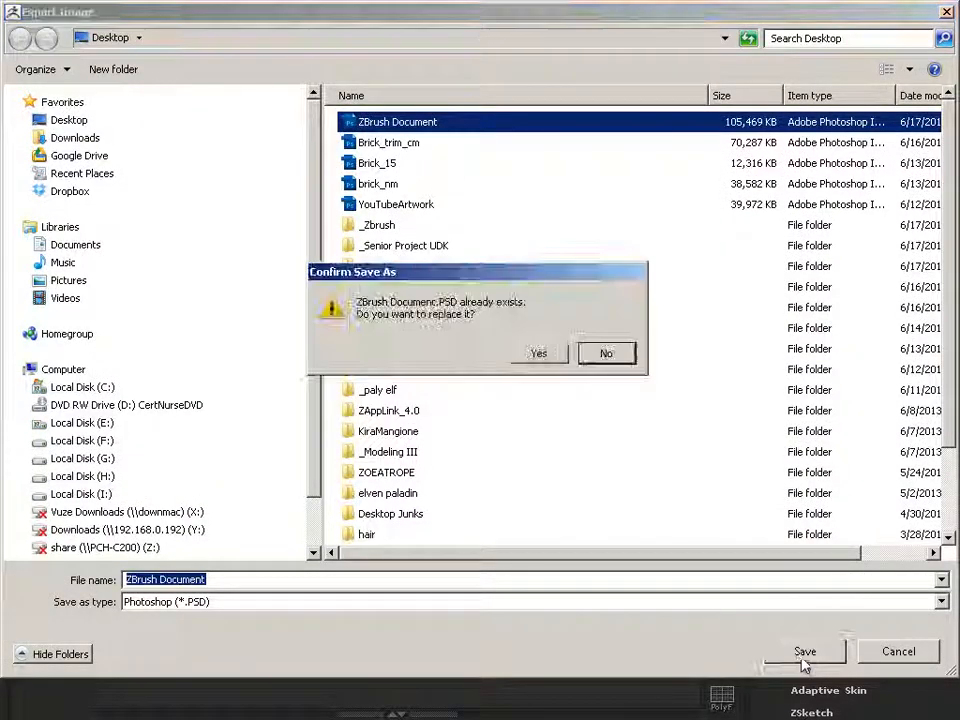
left_click(546, 358)
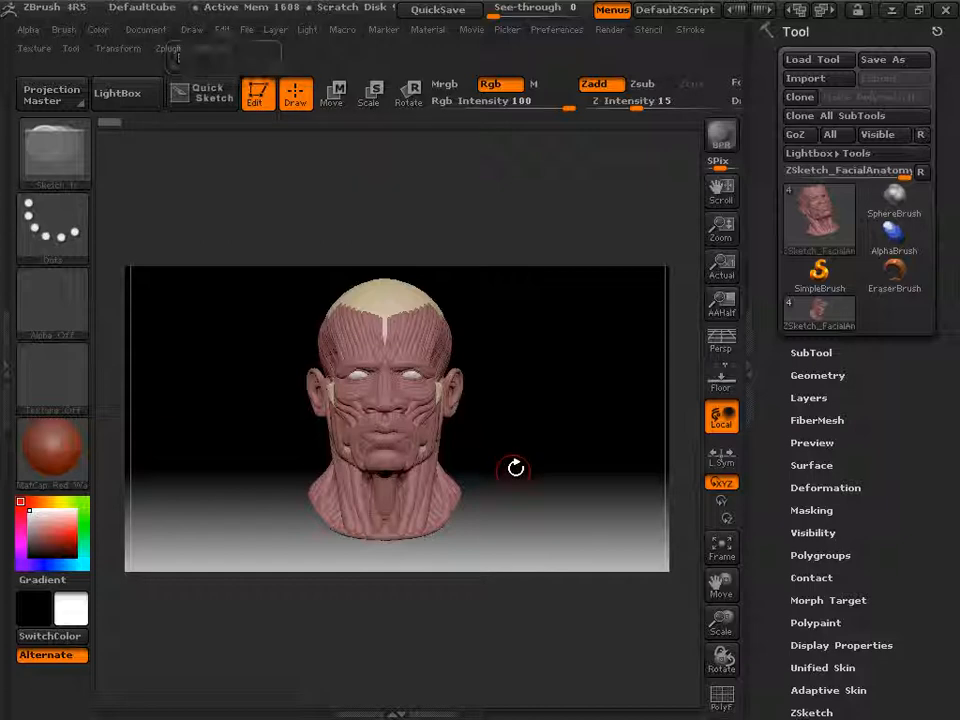
- Switch to Photoshop, discard the pending image resize, and open the exported ZBrush Document PSD from the Desktop
key("alt+Tab")
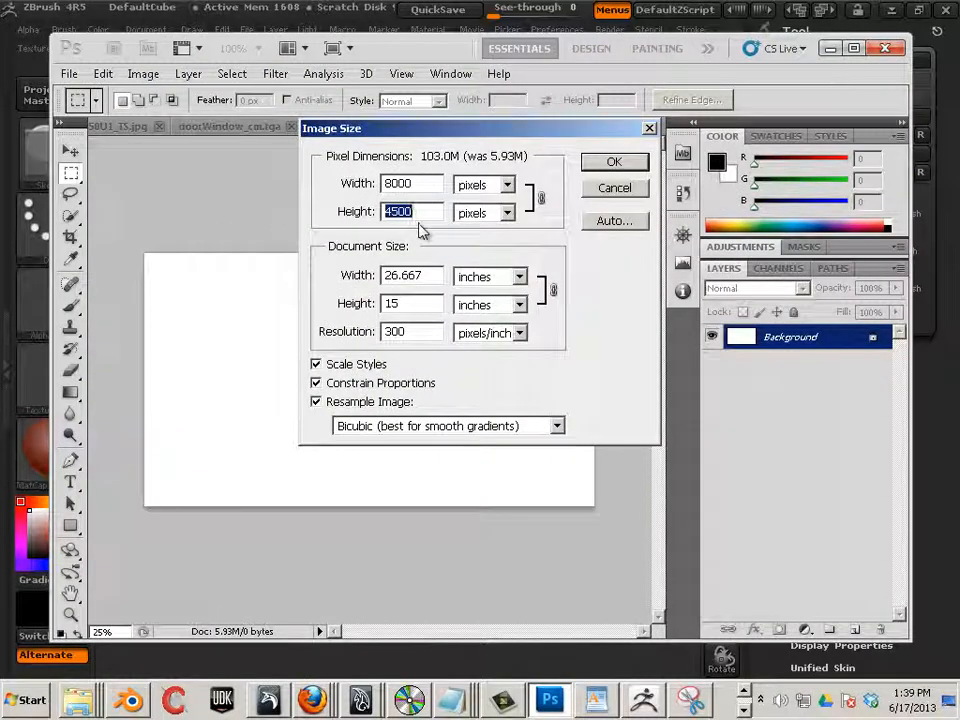
left_click(614, 188)
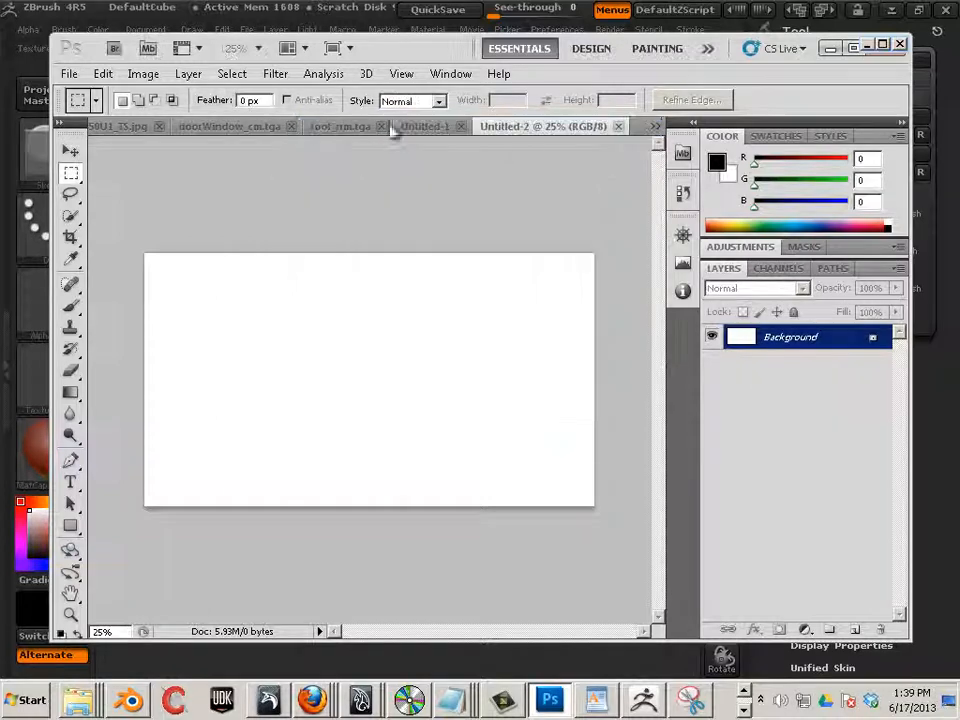
left_click(70, 74)
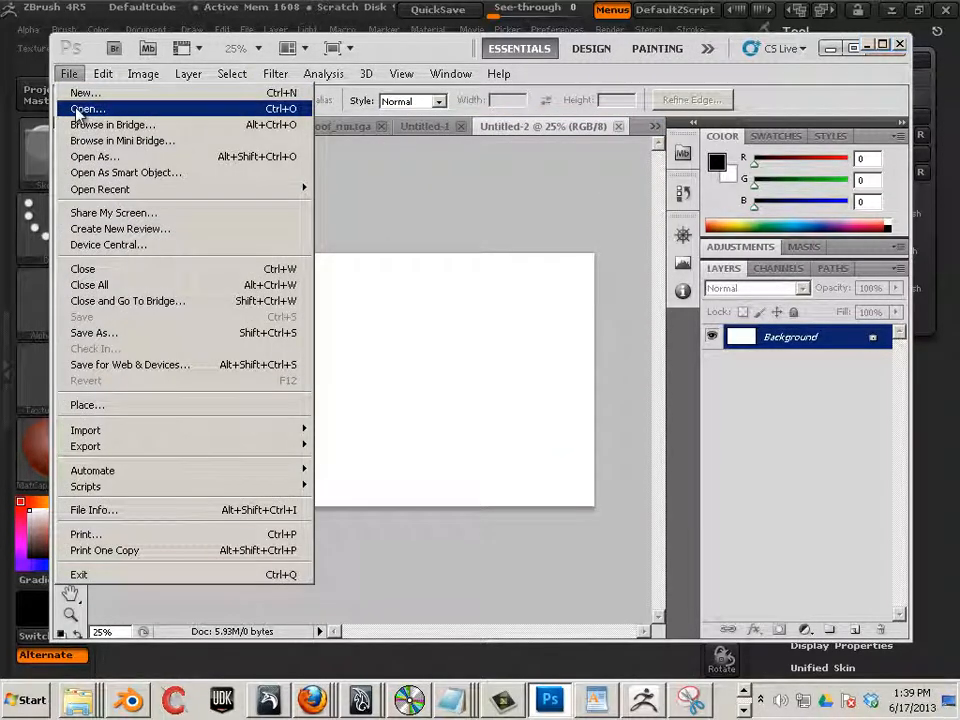
left_click(78, 109)
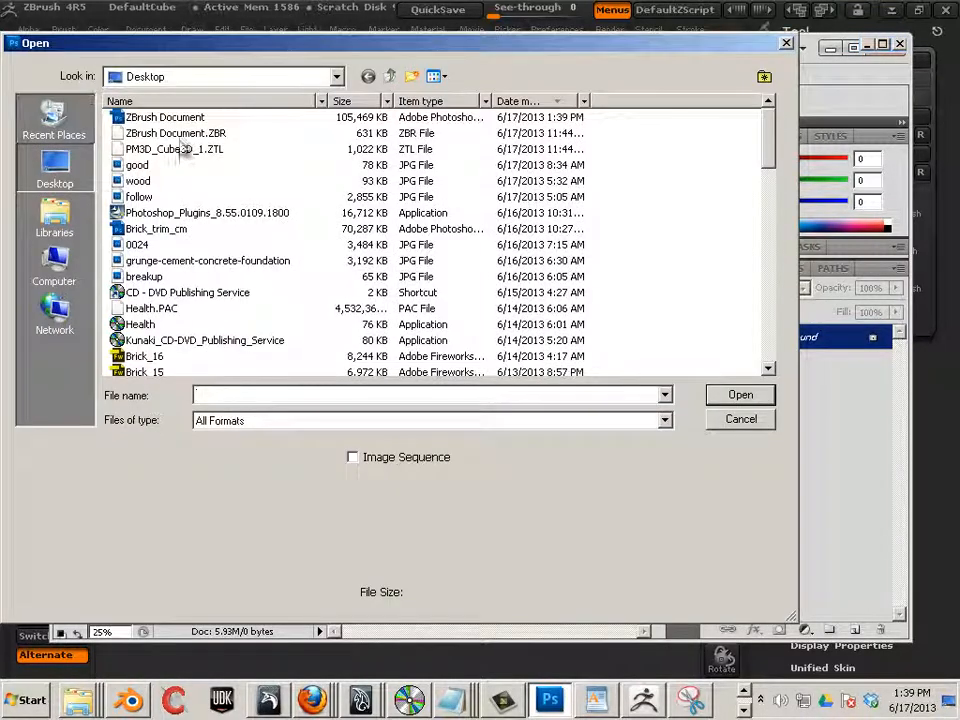
double_click(140, 113)
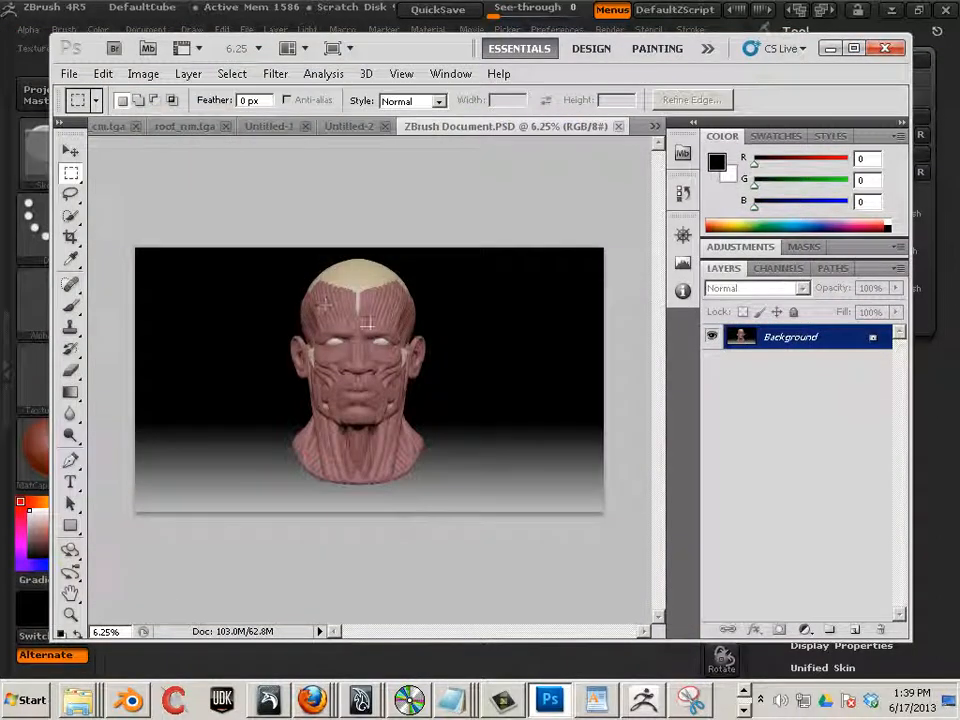
- Resample the head image to 1920 x 1080 pixels at 300 pixels/inch with constrained proportions
left_click(150, 78)
left_click(186, 197)
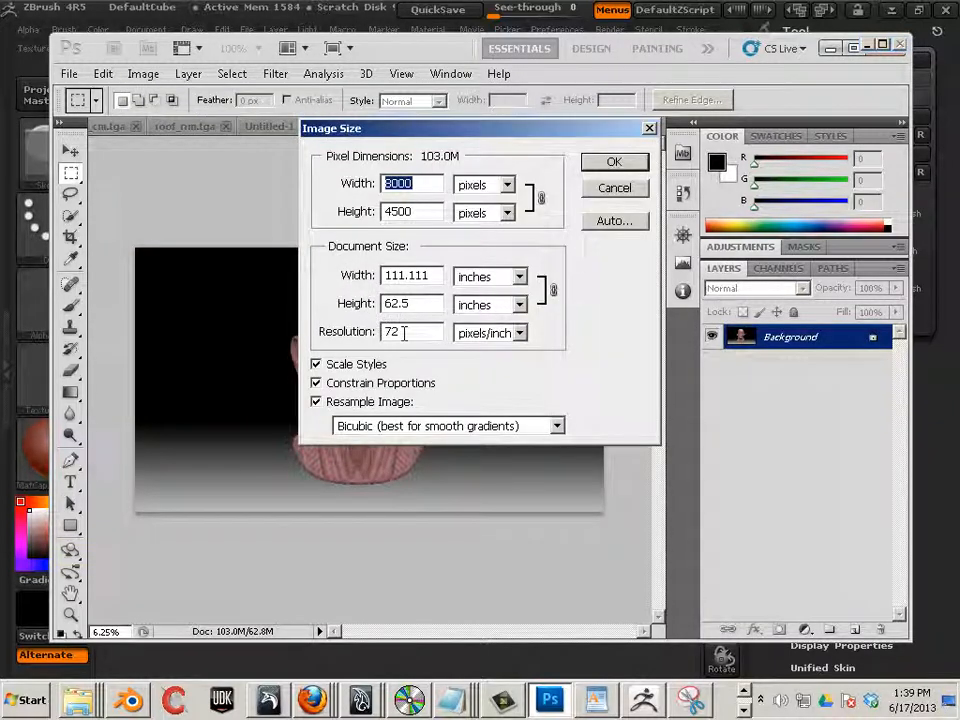
double_click(403, 333)
type("300")
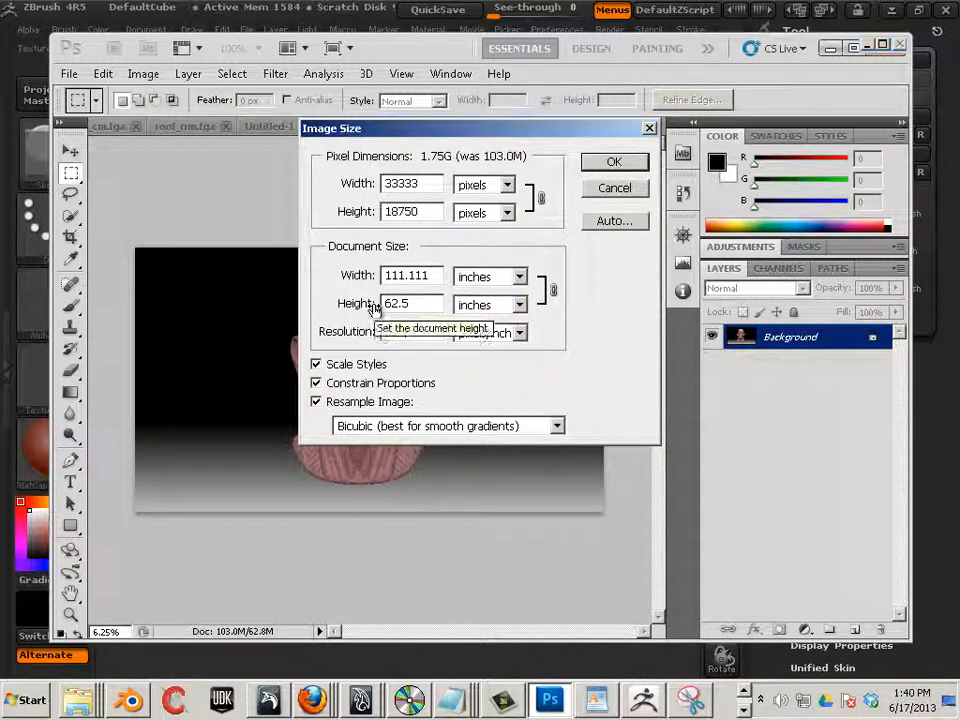
left_click_drag(428, 186, 350, 182)
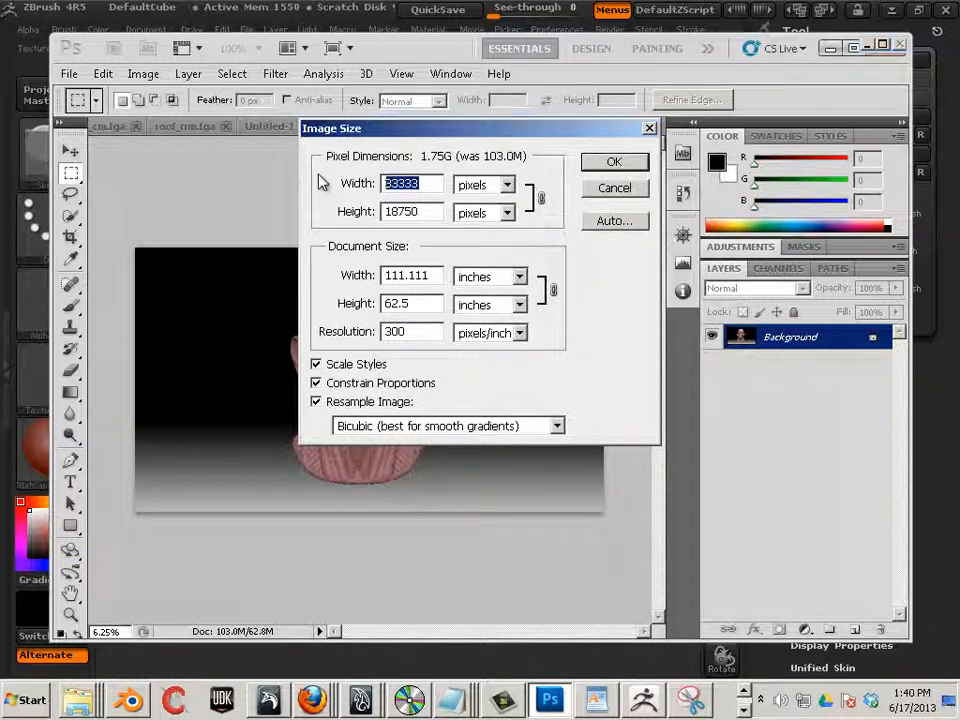
type("1920")
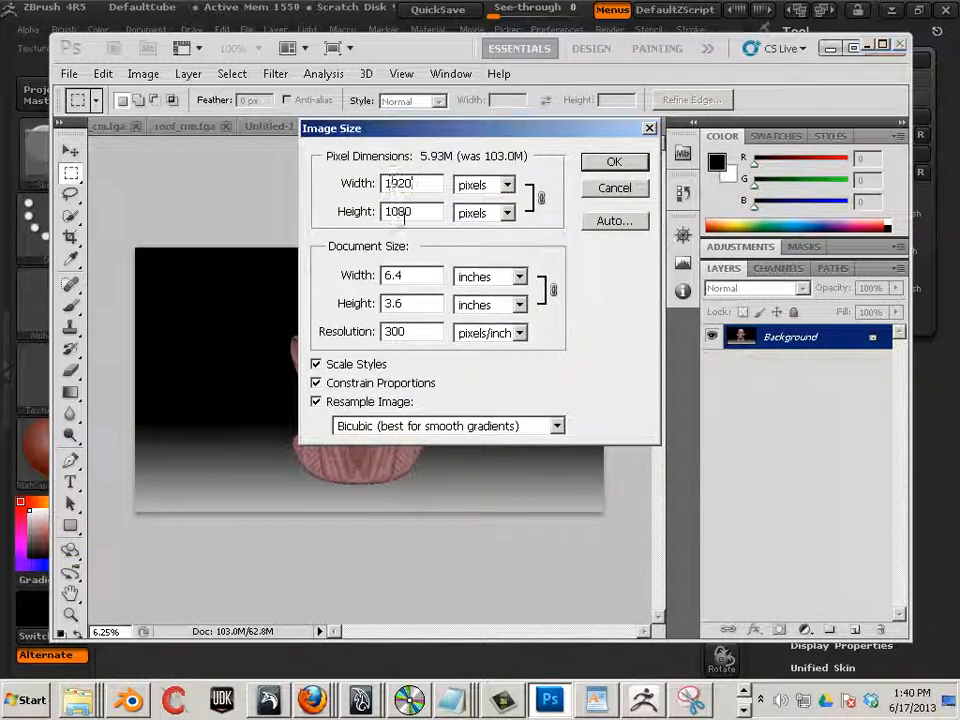
left_click(612, 162)
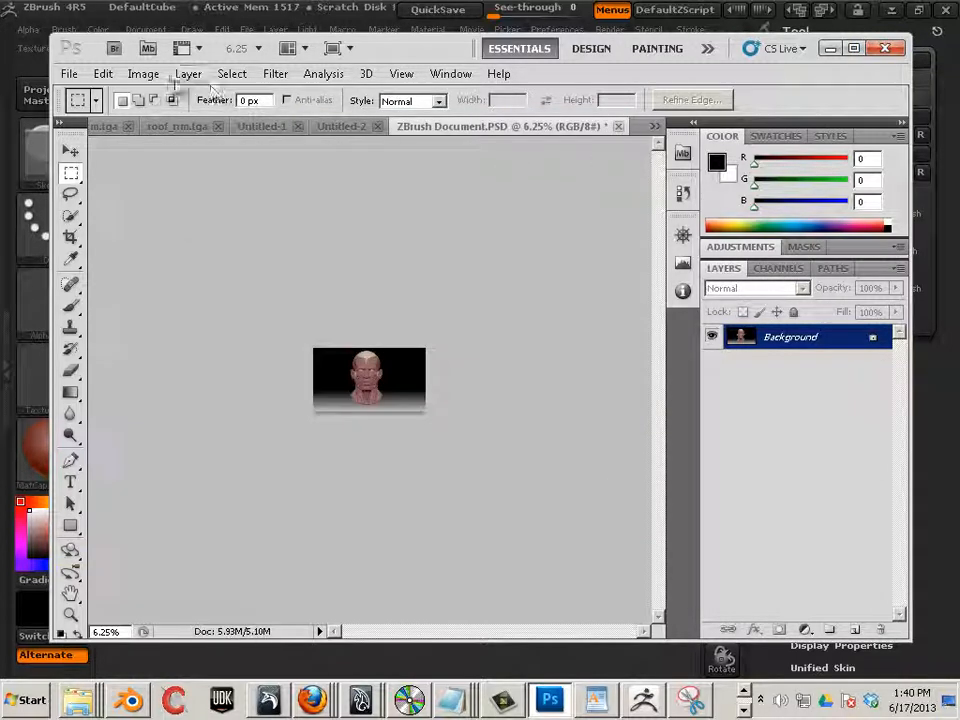
- Check the resized image's pixel dimensions and resolution, and inspect the face detail up close
left_click(141, 74)
left_click(175, 197)
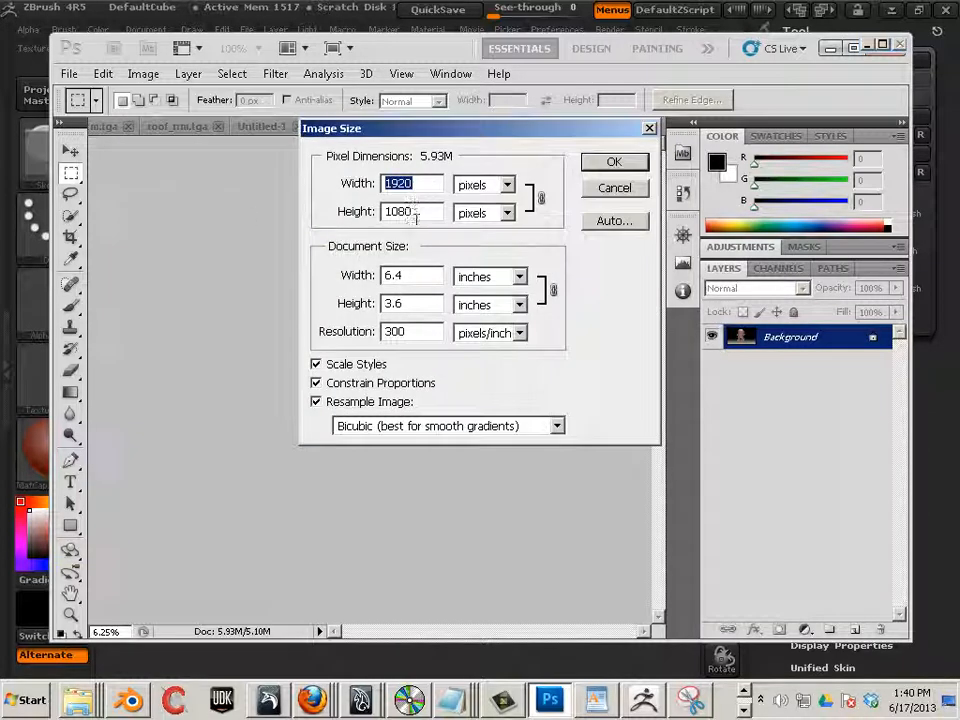
key("Return")
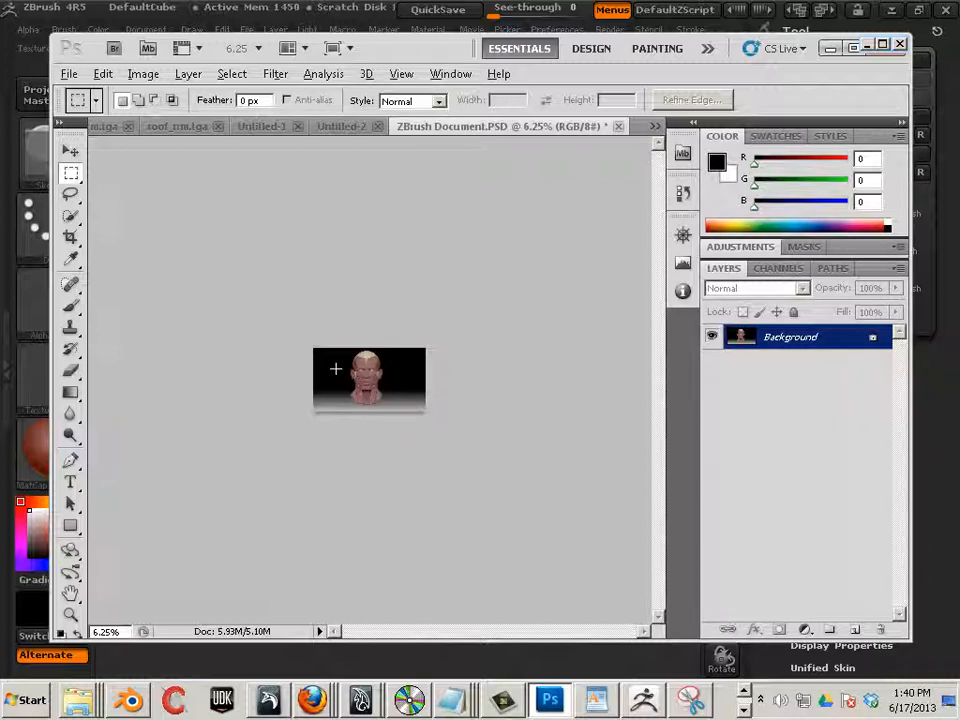
scroll(340, 375, "up", 10, "alt")
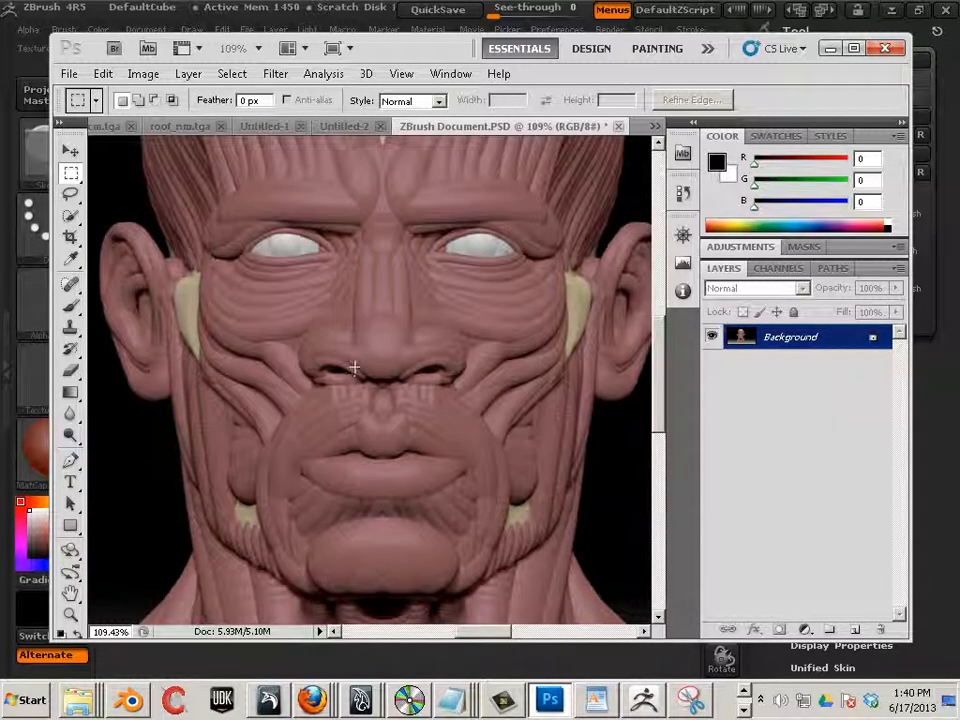
scroll(354, 369, "up", 5, "alt")
scroll(354, 362, "down", 3, "alt")
scroll(354, 360, "down", 5, "alt")
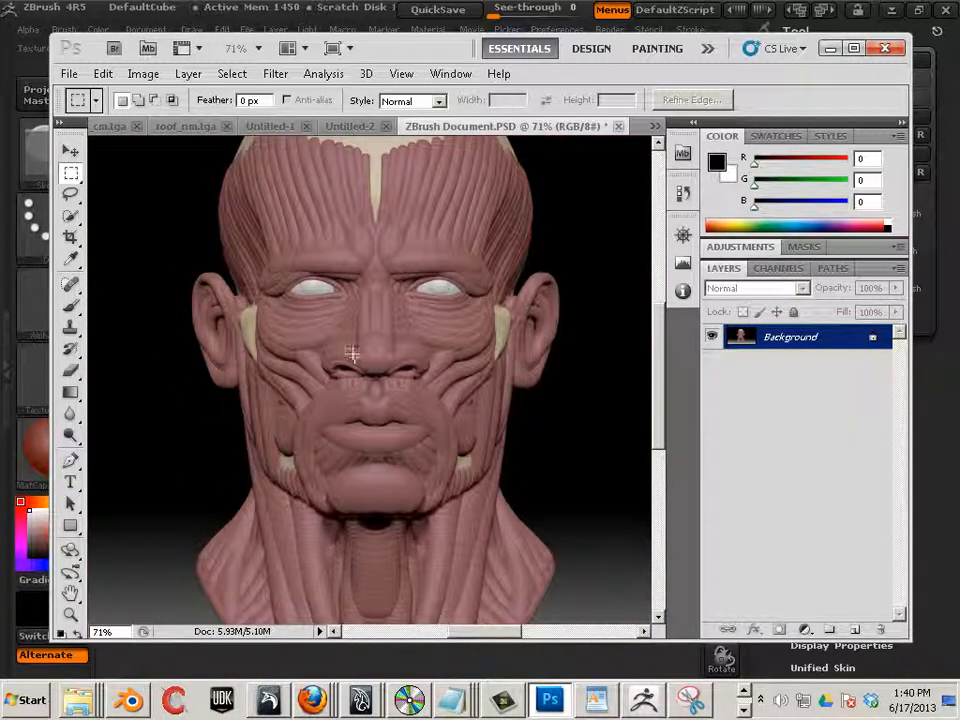
- Recheck the image's size settings without changing them, view the whole render, and return to ZBrush
left_click(143, 74)
left_click(218, 198)
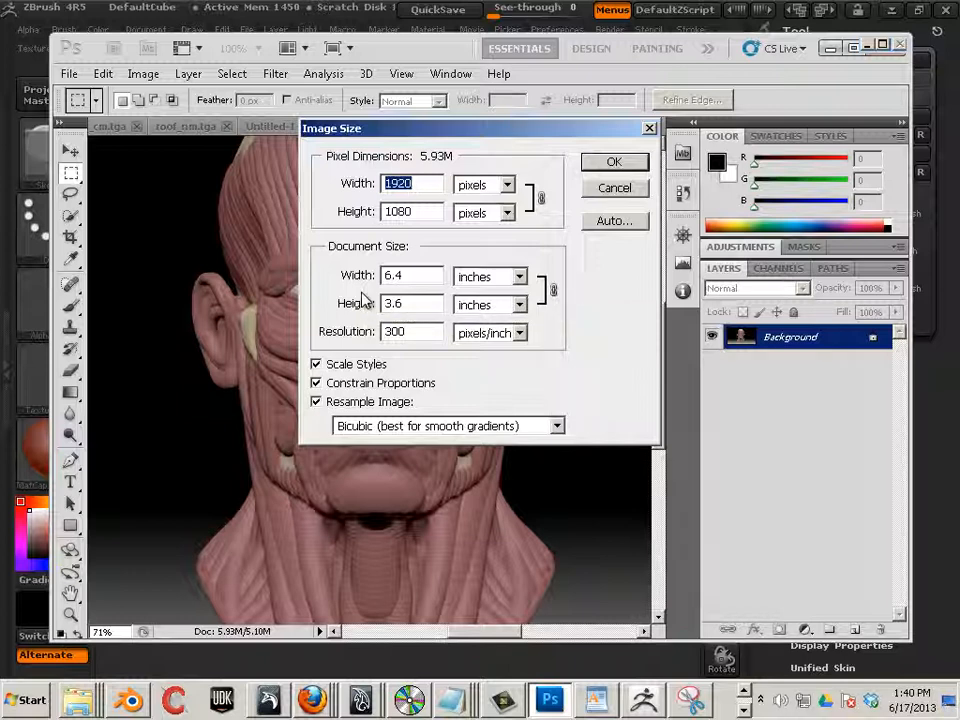
left_click(612, 189)
scroll(360, 347, "down", 2, "alt")
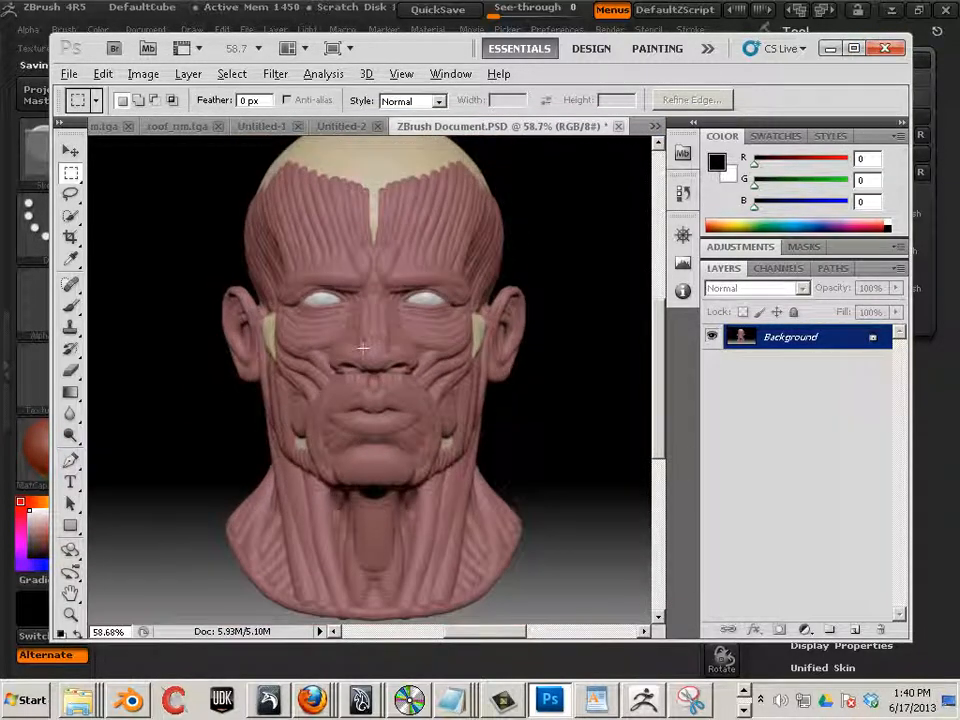
scroll(361, 347, "down", 4, "alt")
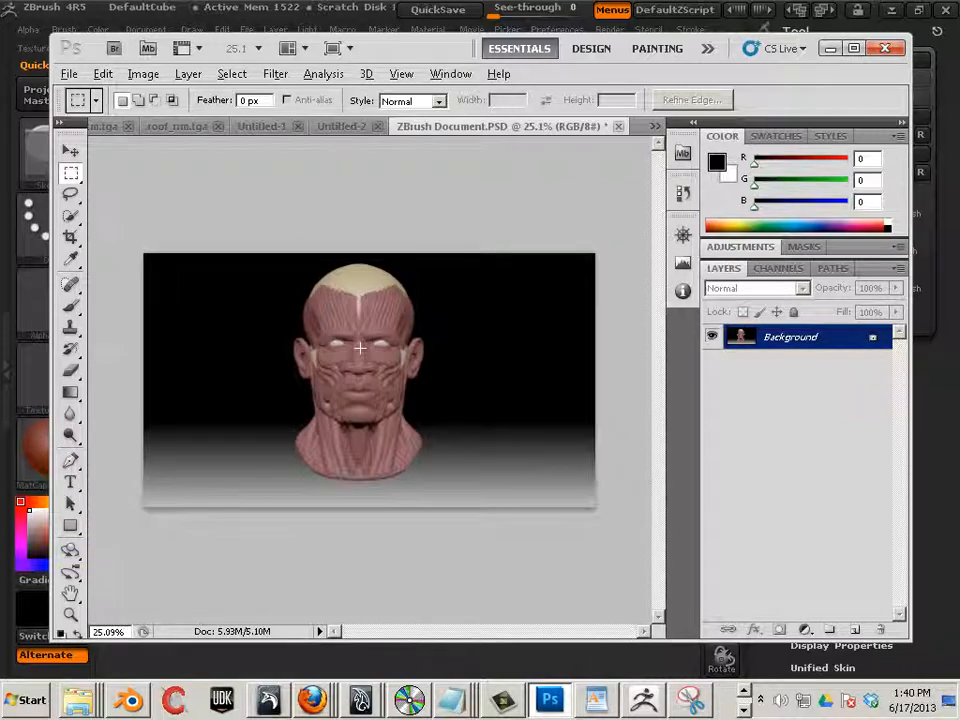
left_click(643, 700)
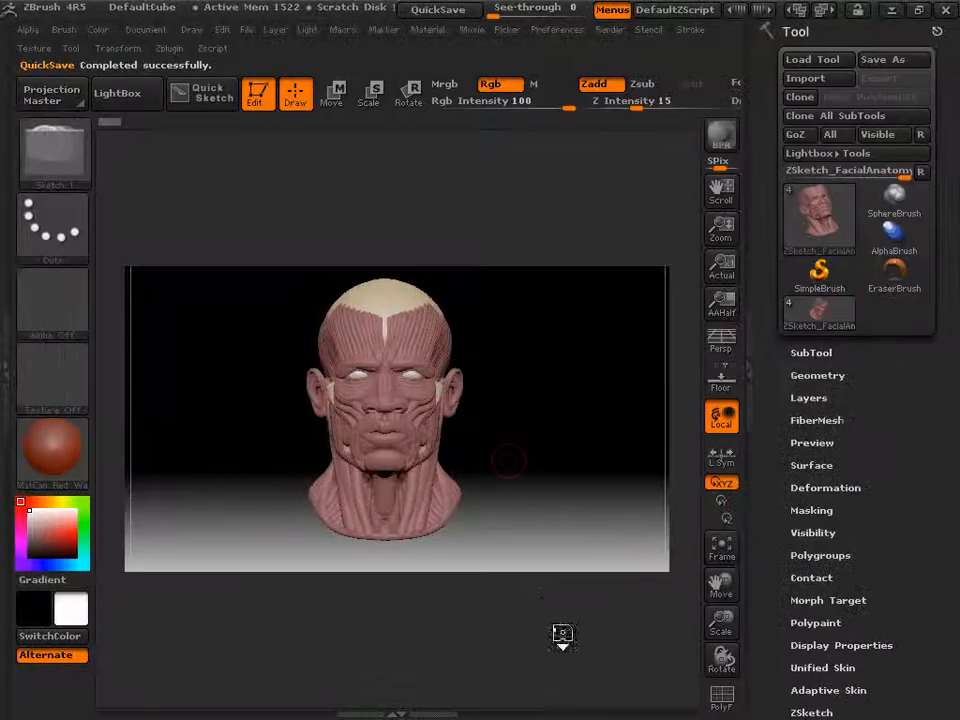